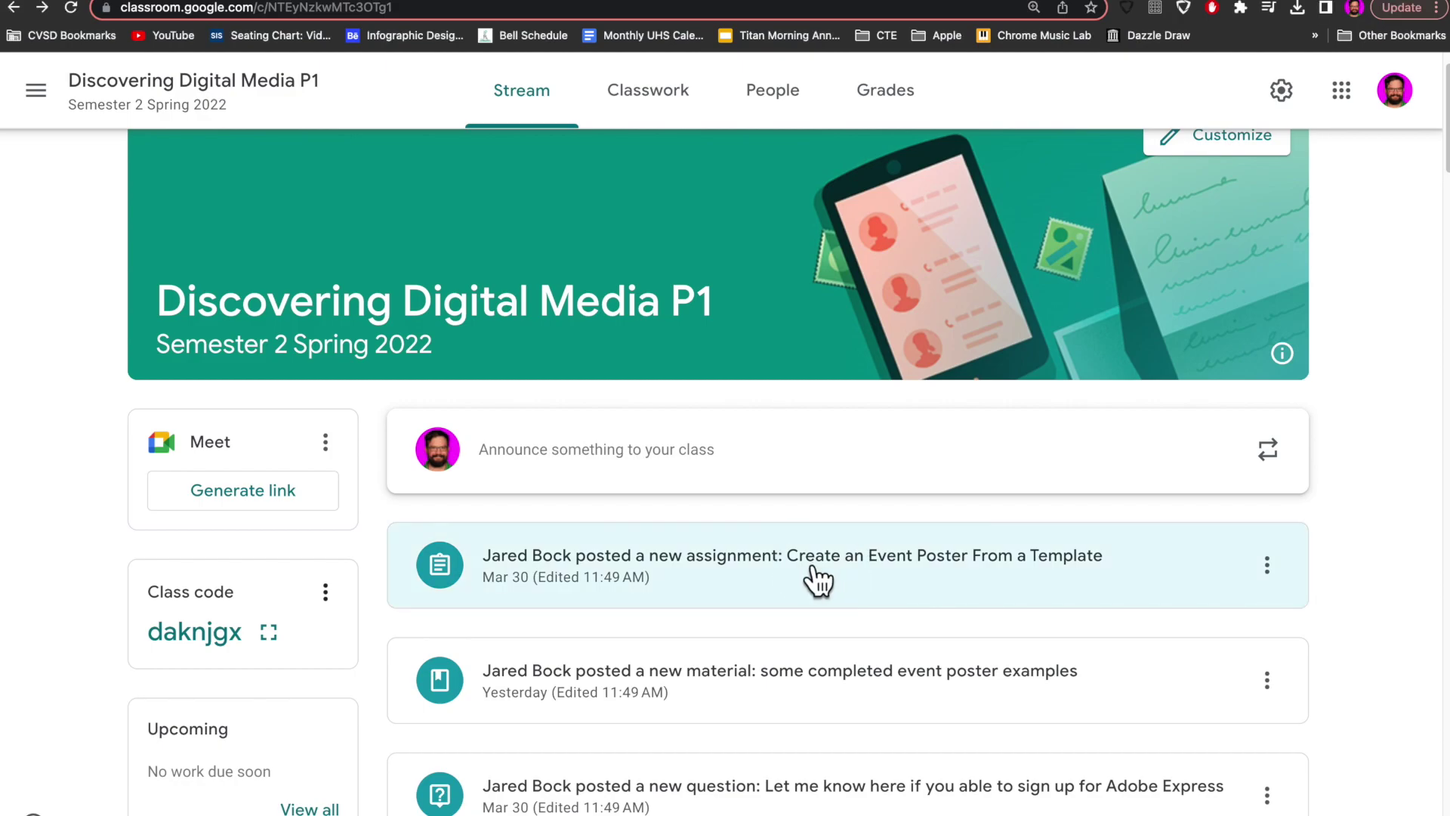
- Open the Create an Event Poster assignment's instructions and scroll down to the checklist
click(818, 580)
click(618, 113)
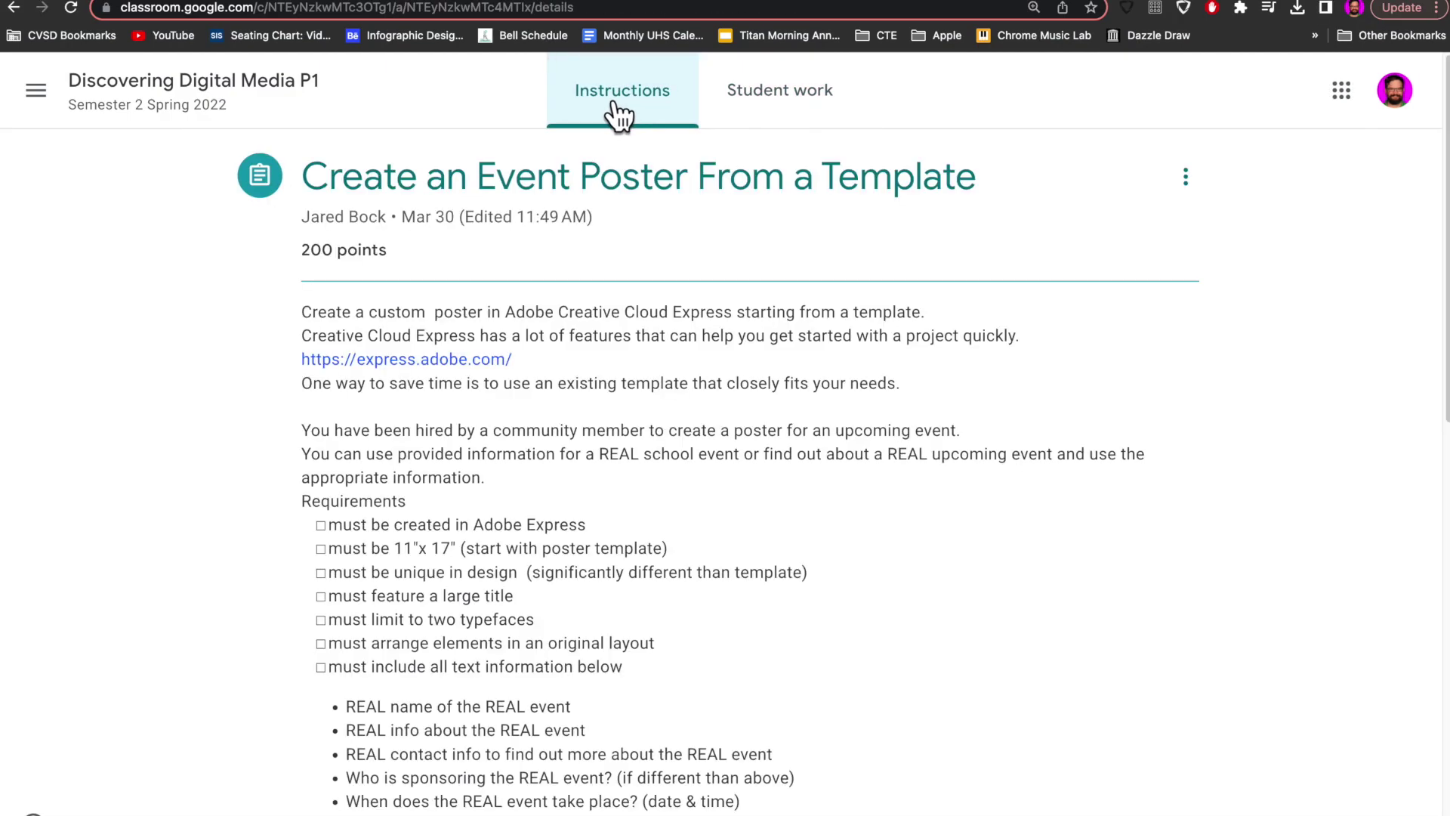
scroll(476, 444, down, 2)
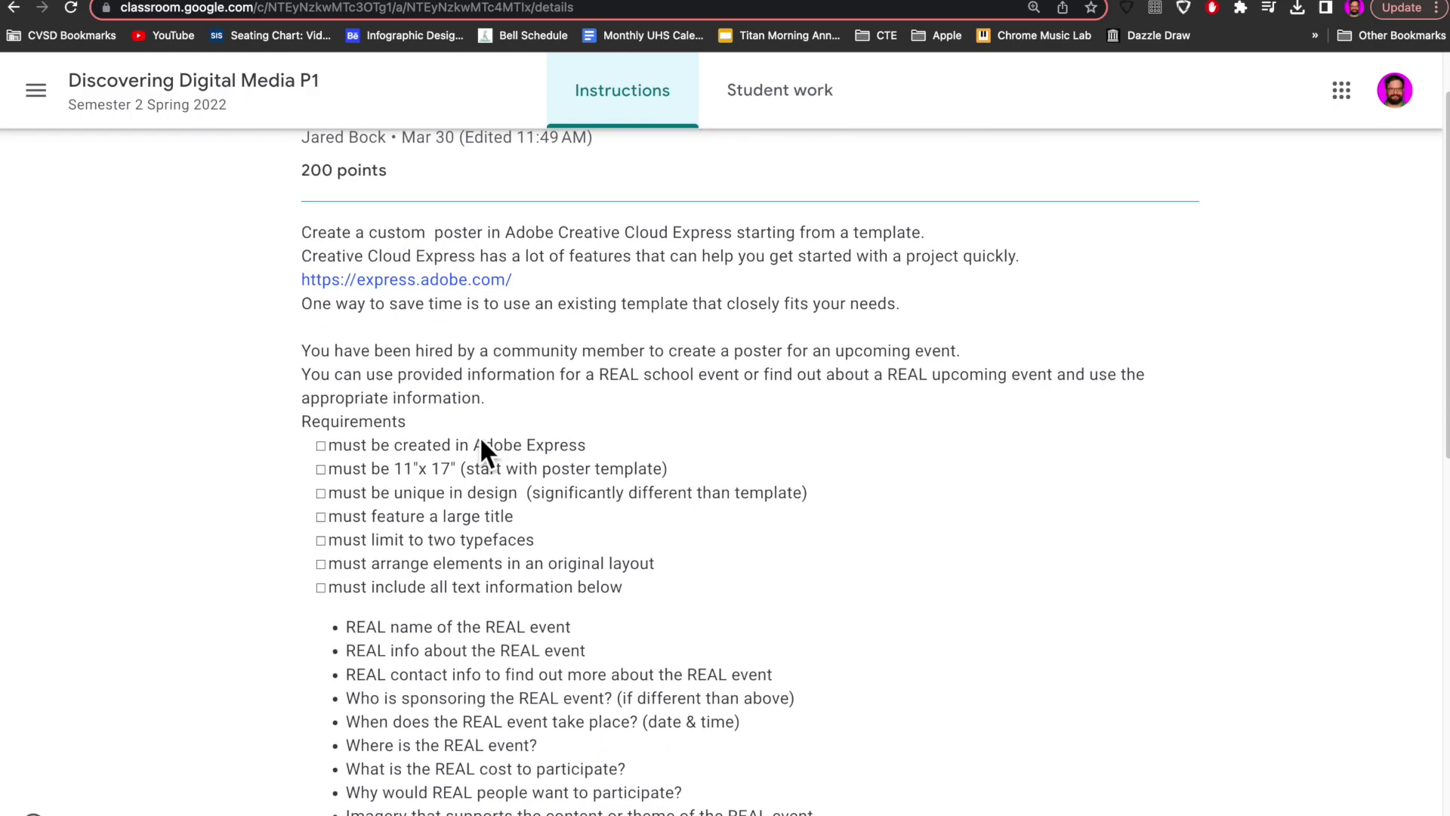
scroll(459, 467, down, 3)
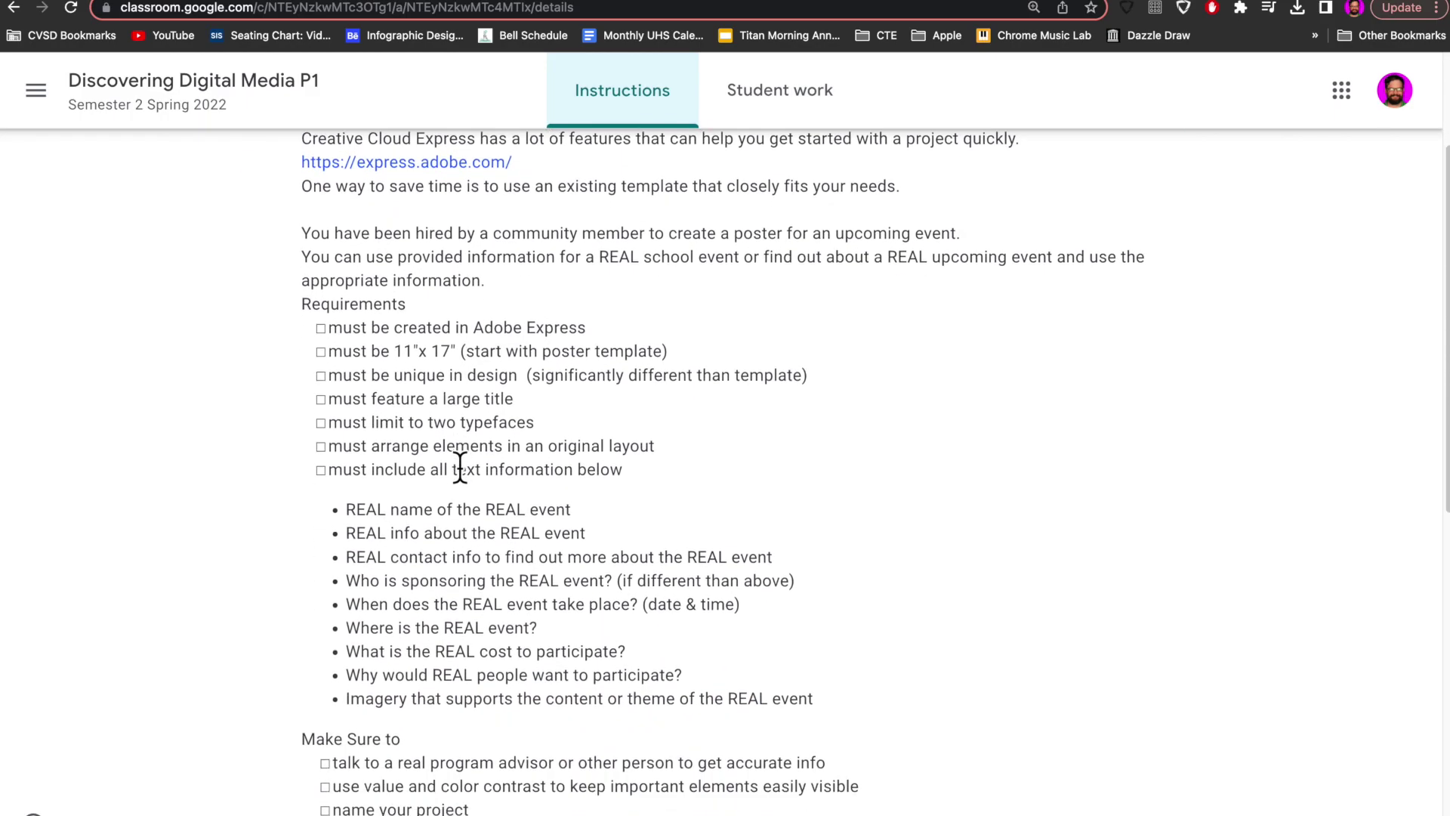
scroll(529, 446, down, 1)
scroll(609, 453, down, 1)
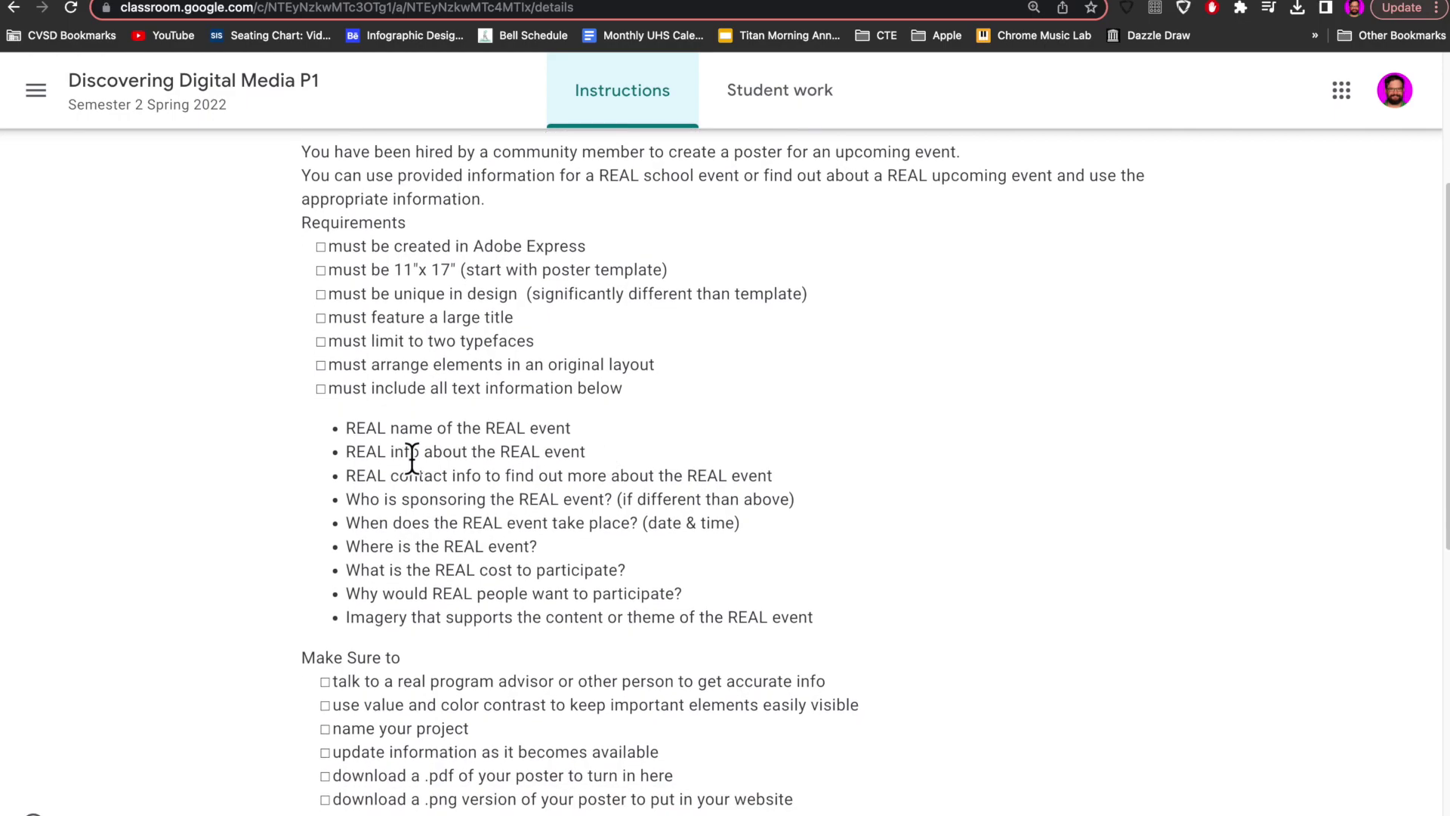
scroll(502, 556, down, 4)
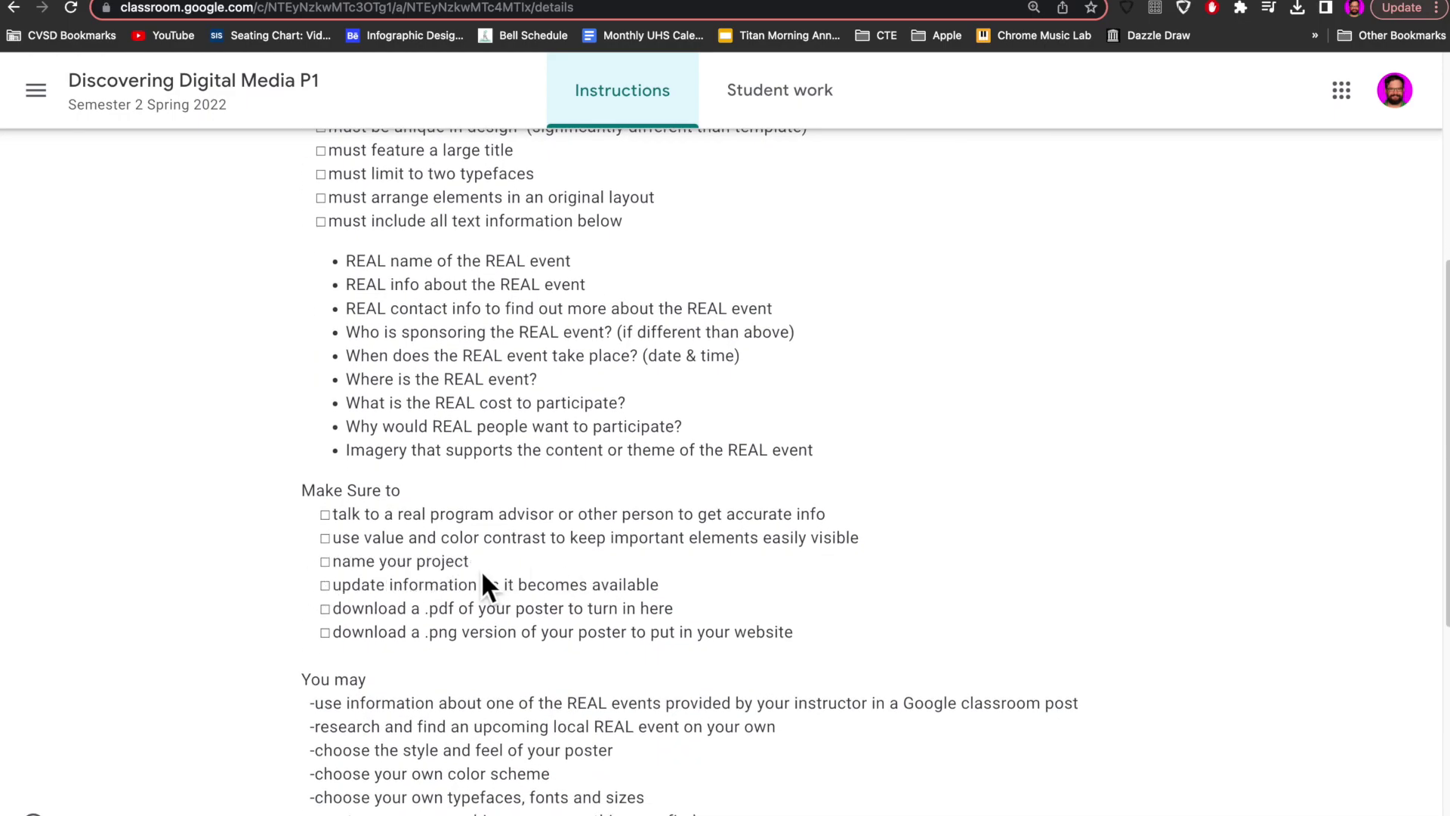
- Highlight the checklist's naming, .pdf, .png and website requirements in turn
drag(322, 565, 469, 566)
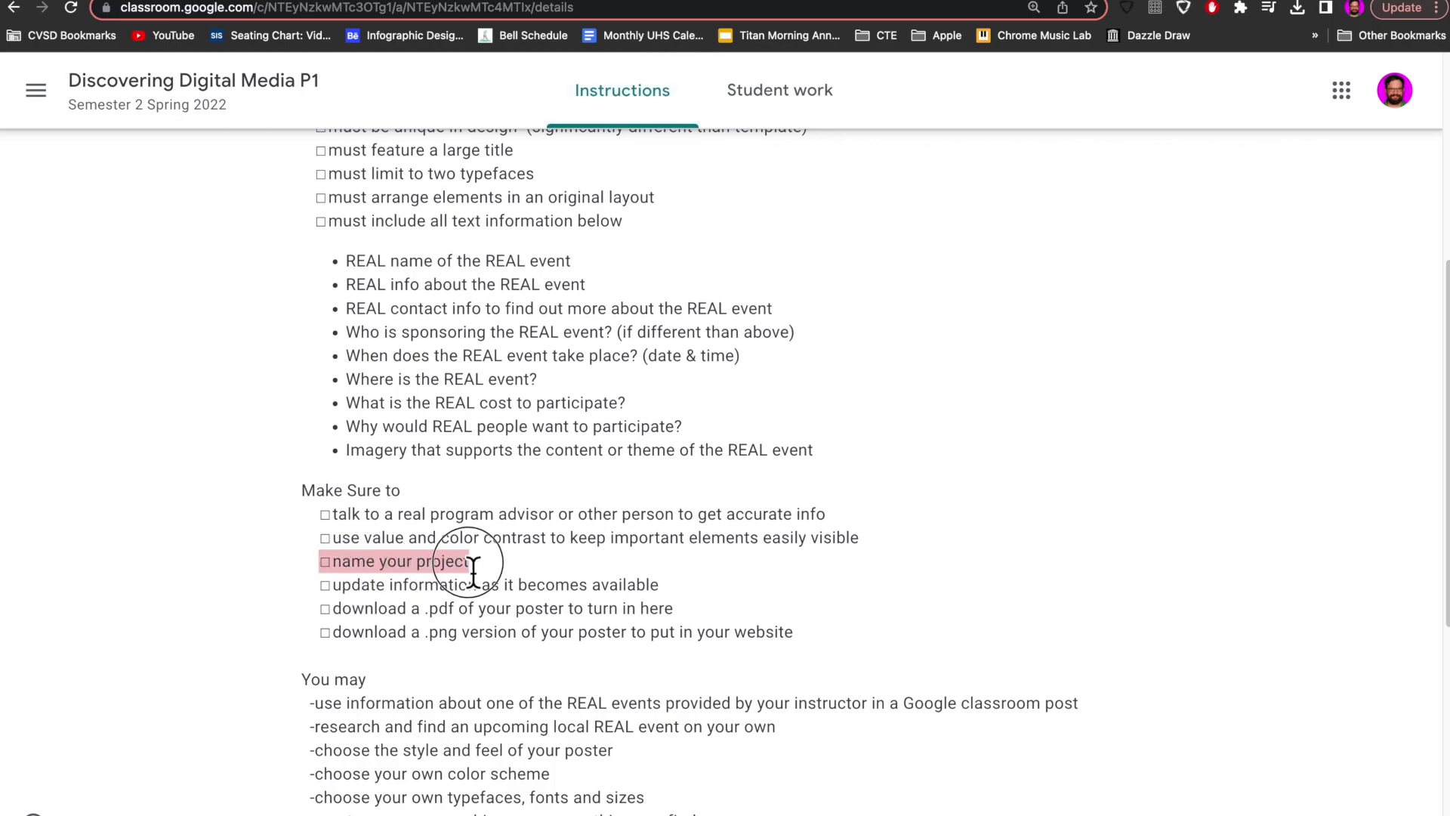
click(330, 609)
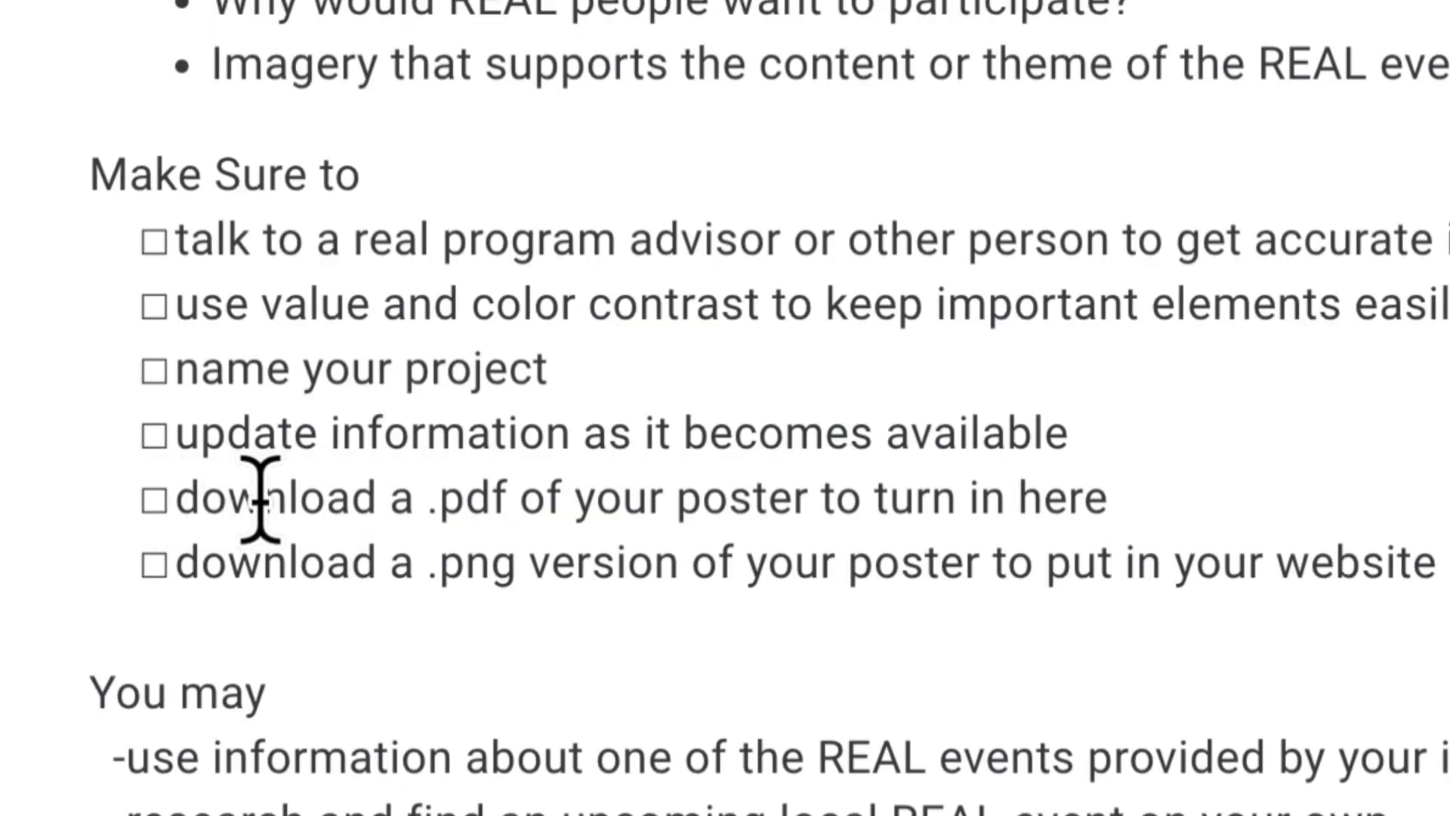
drag(428, 494, 528, 502)
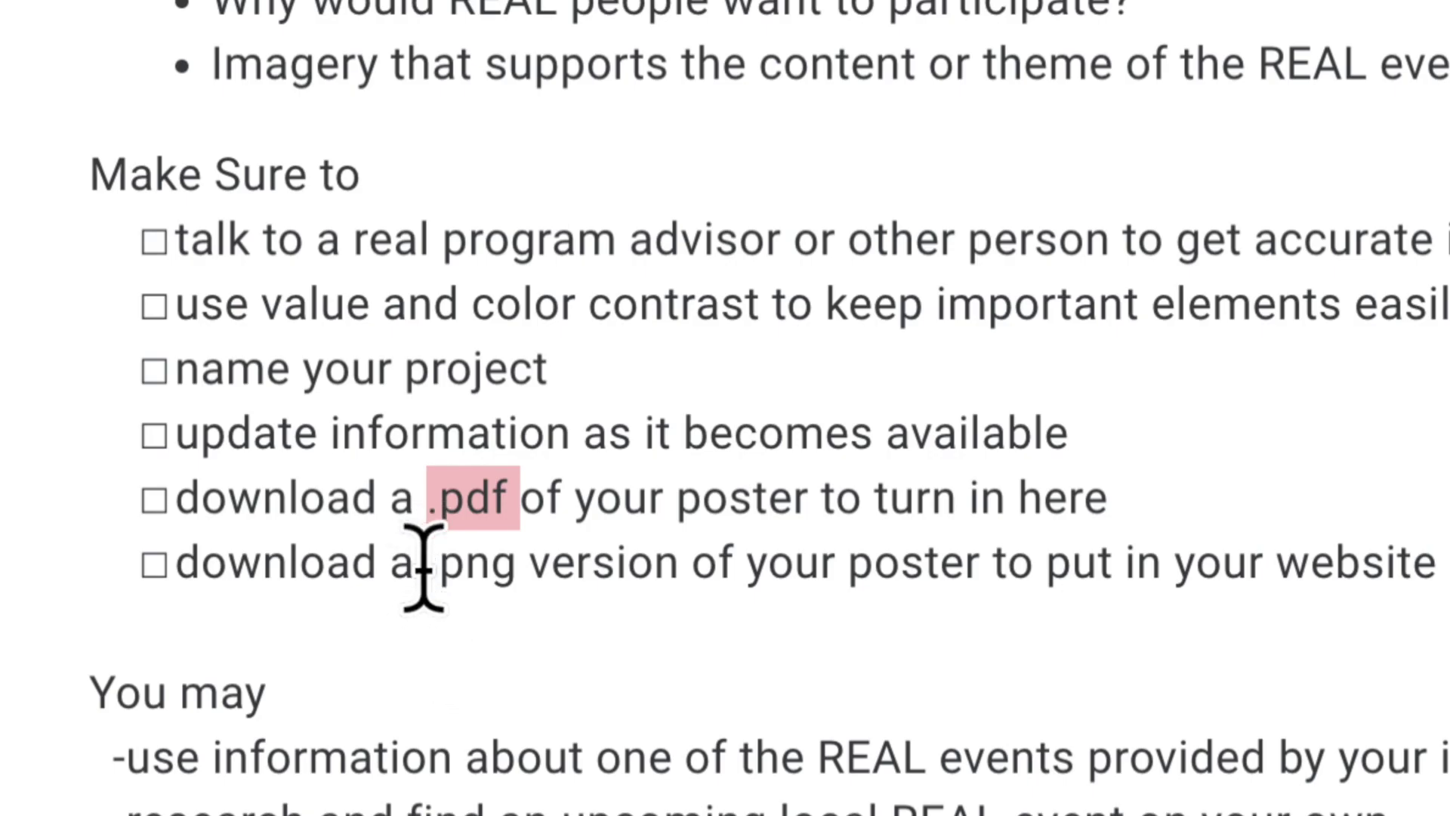
drag(424, 566, 680, 578)
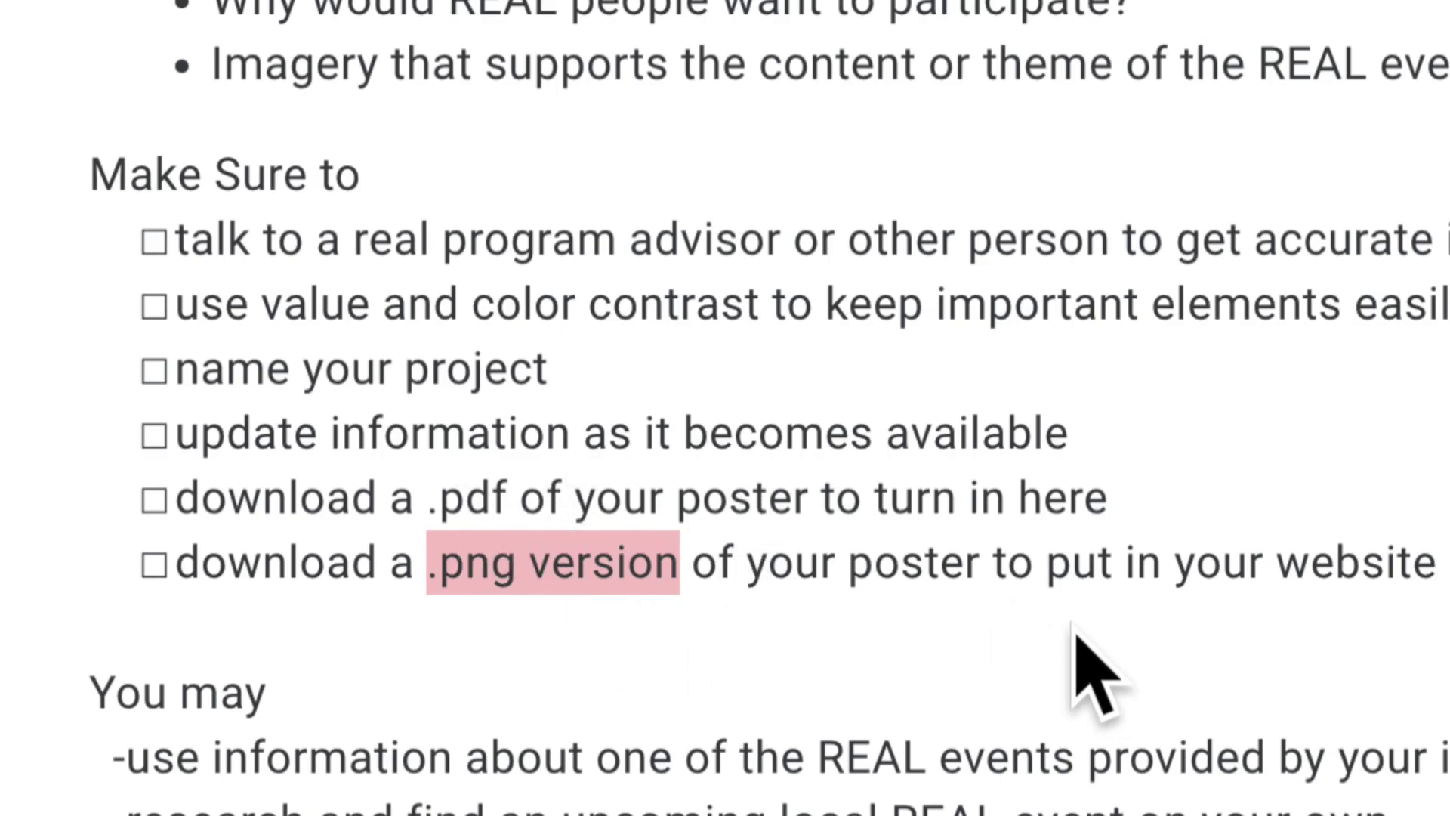
click(1042, 650)
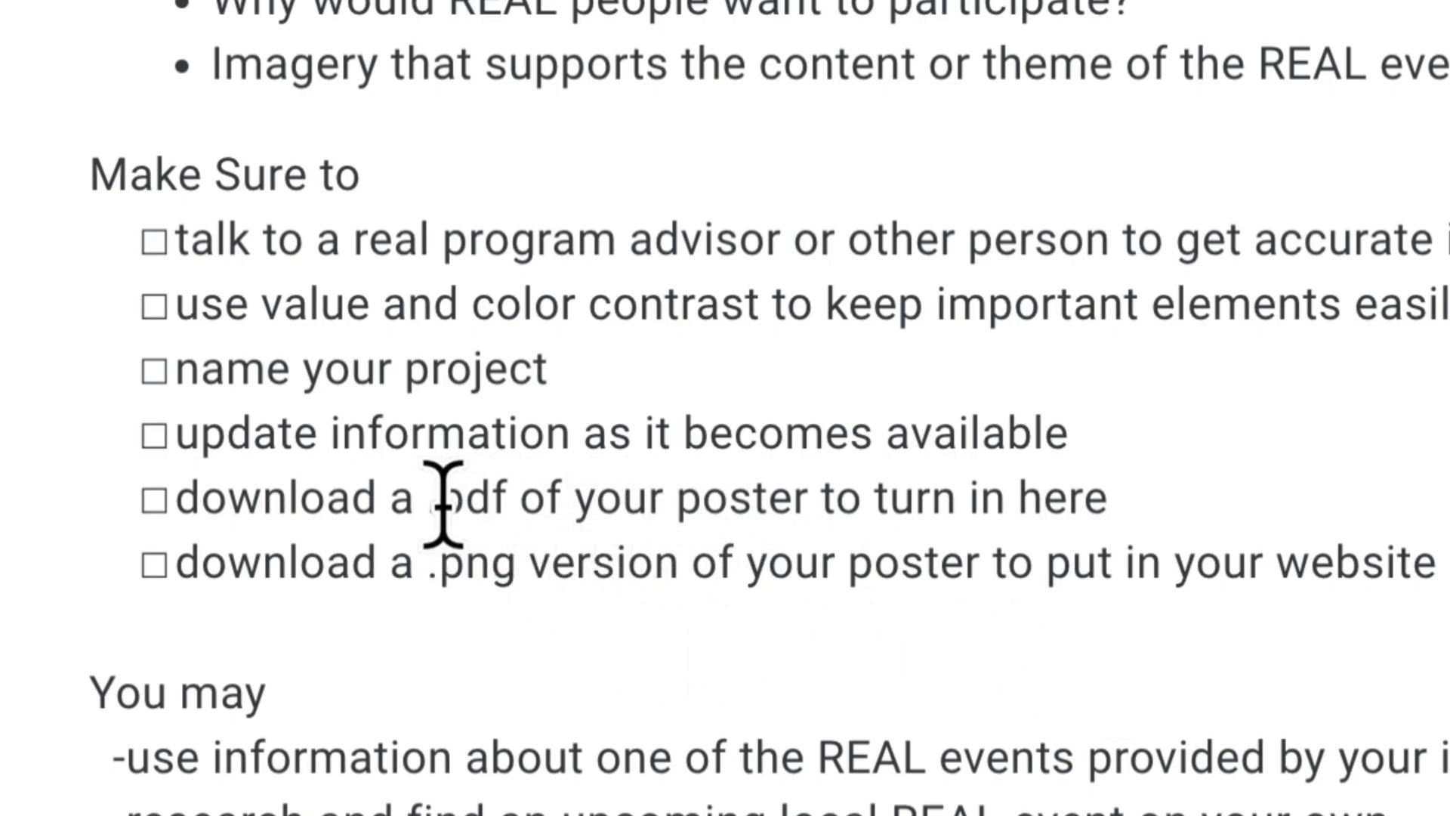
drag(427, 501, 512, 500)
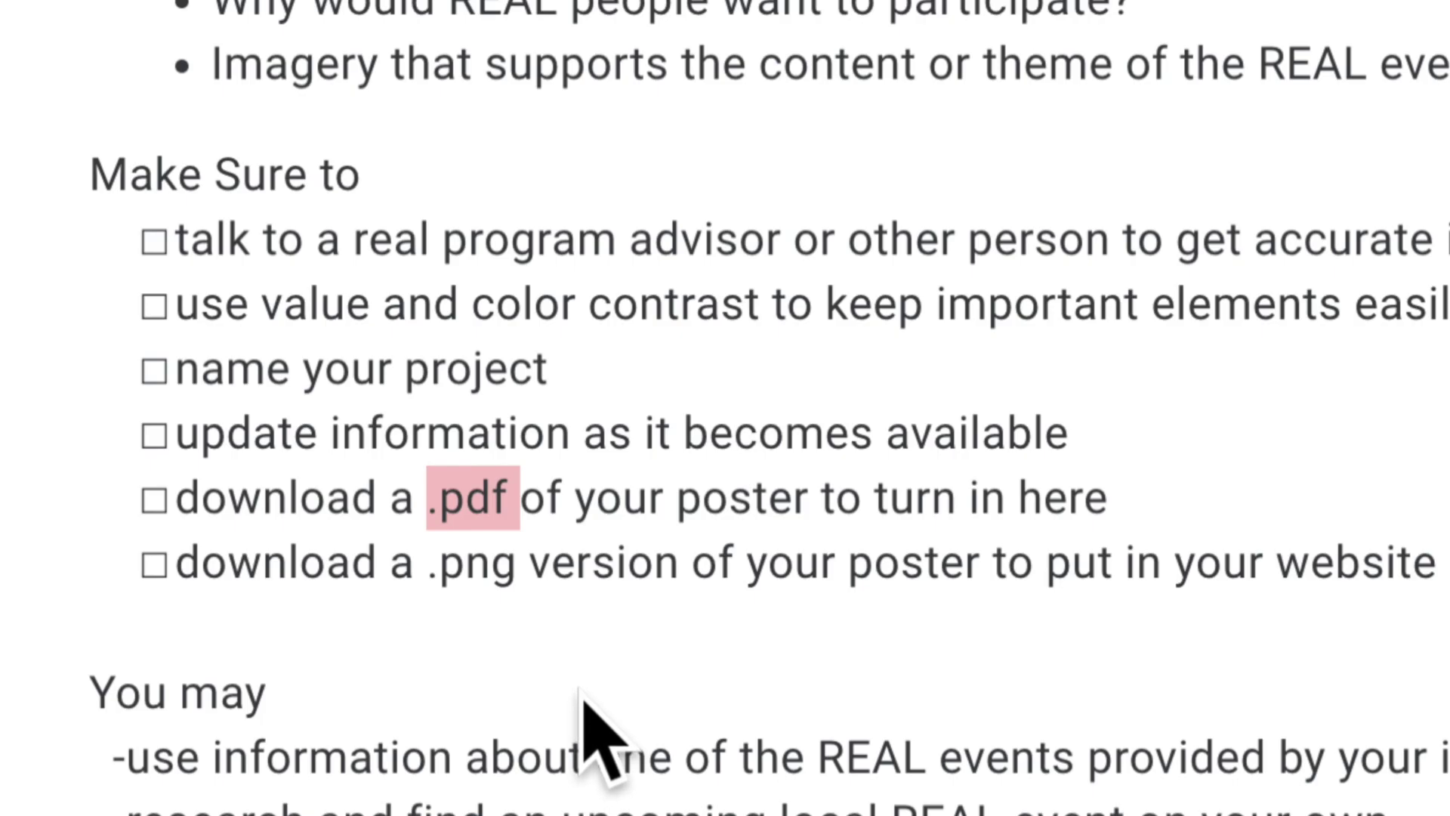
click(445, 573)
drag(446, 573, 519, 574)
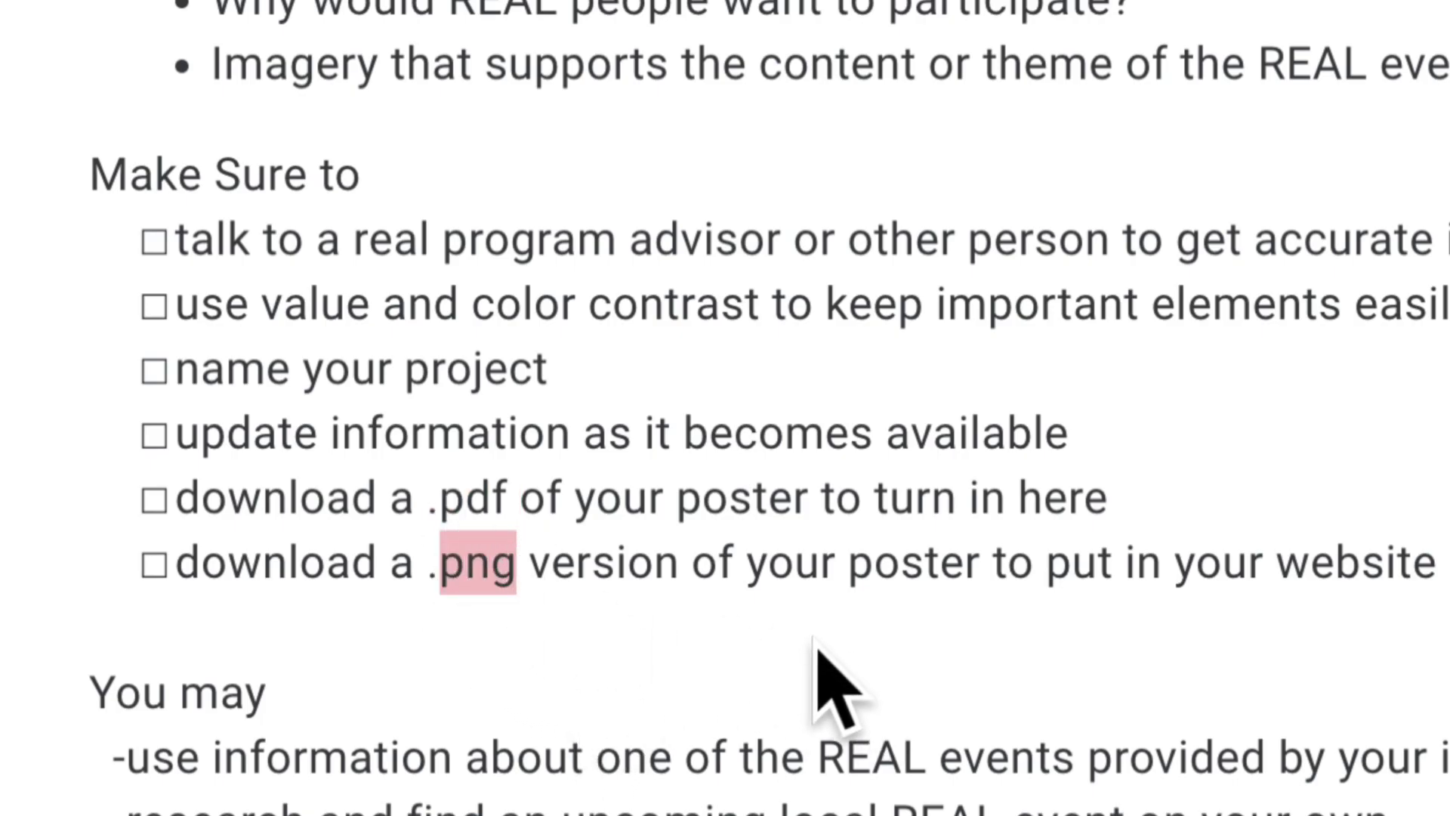
drag(1178, 573, 1442, 572)
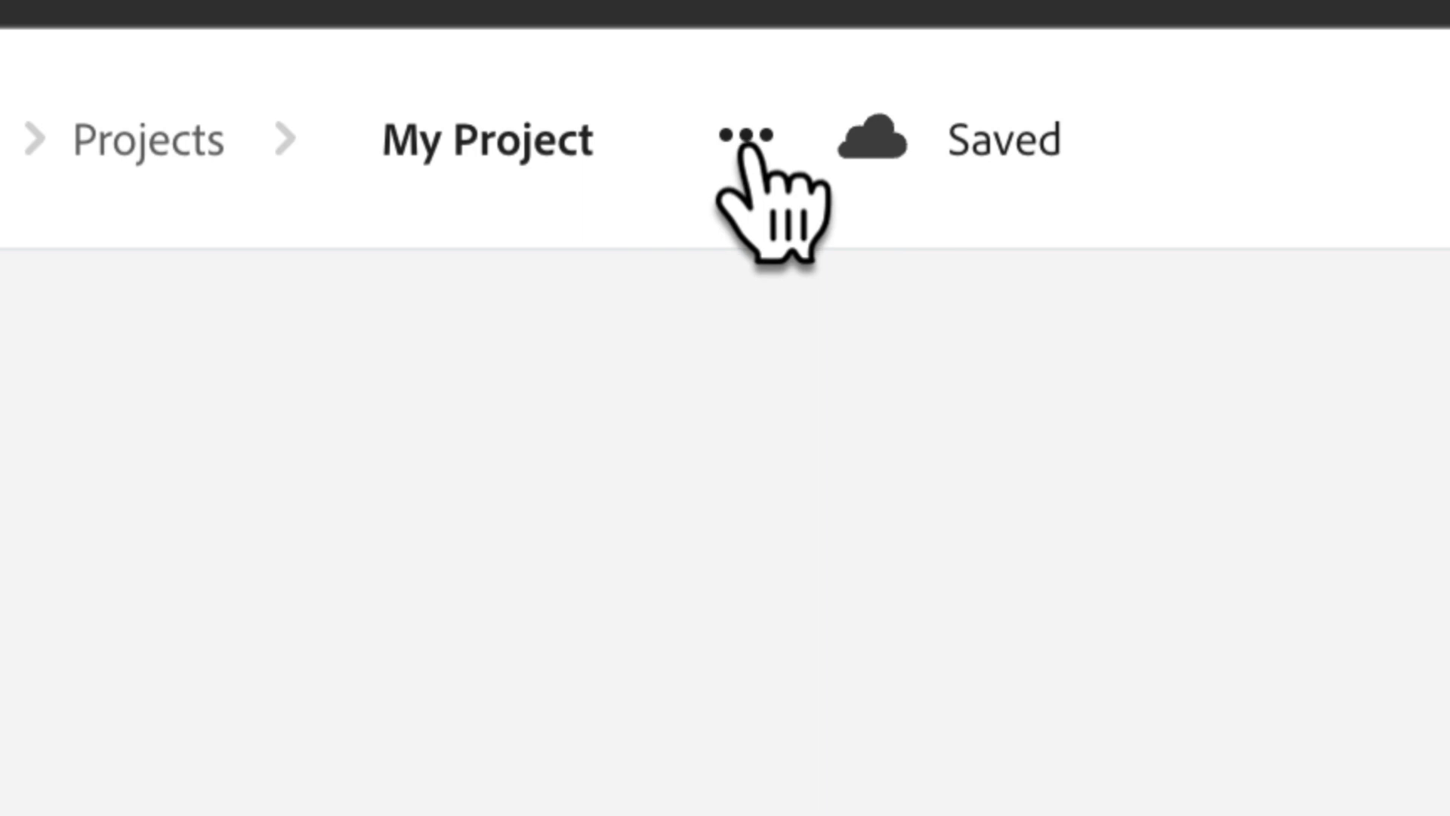
- Replace the project title 'My Project' with the new name 'Your Name Poster'
click(746, 140)
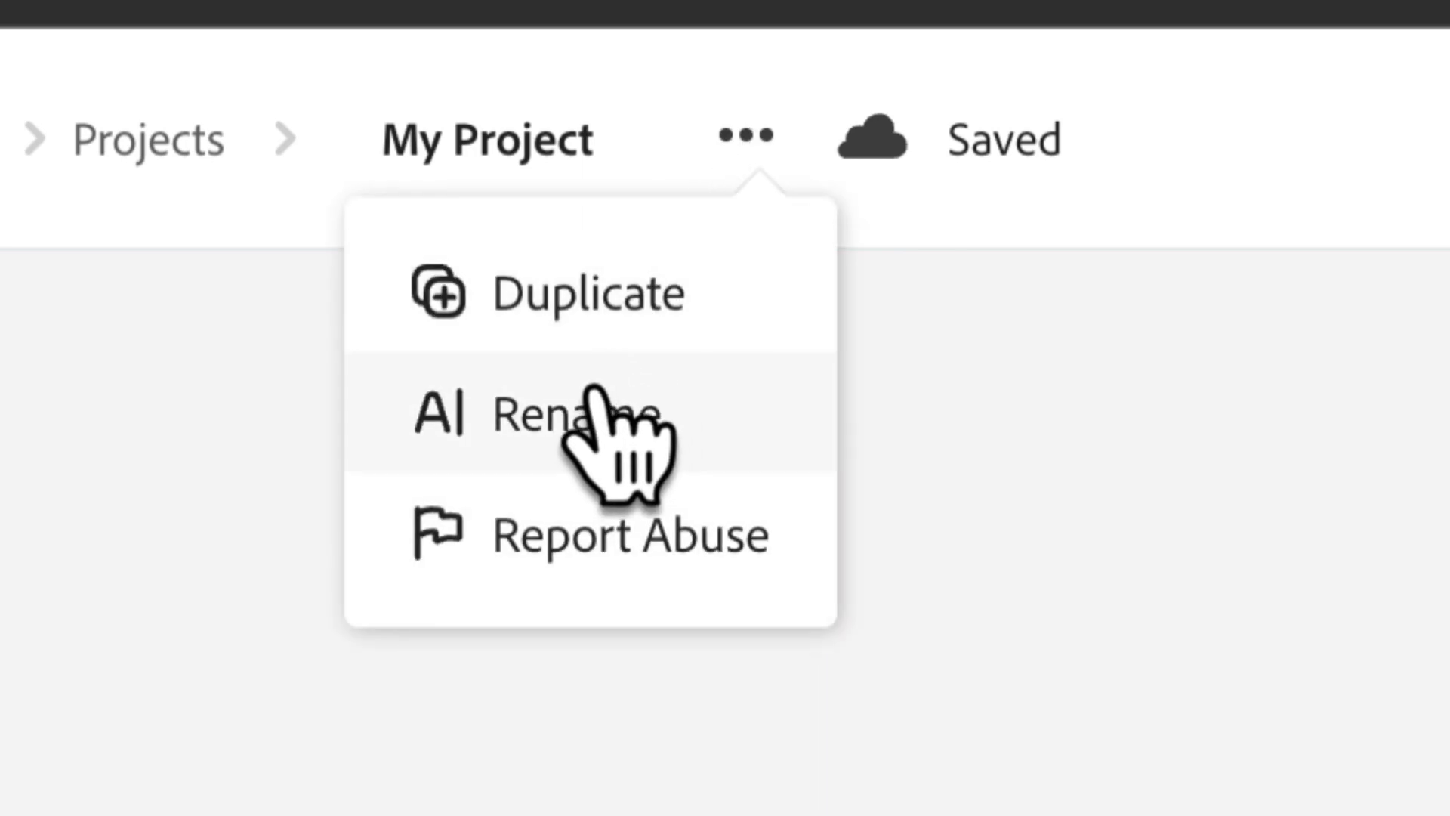
click(596, 408)
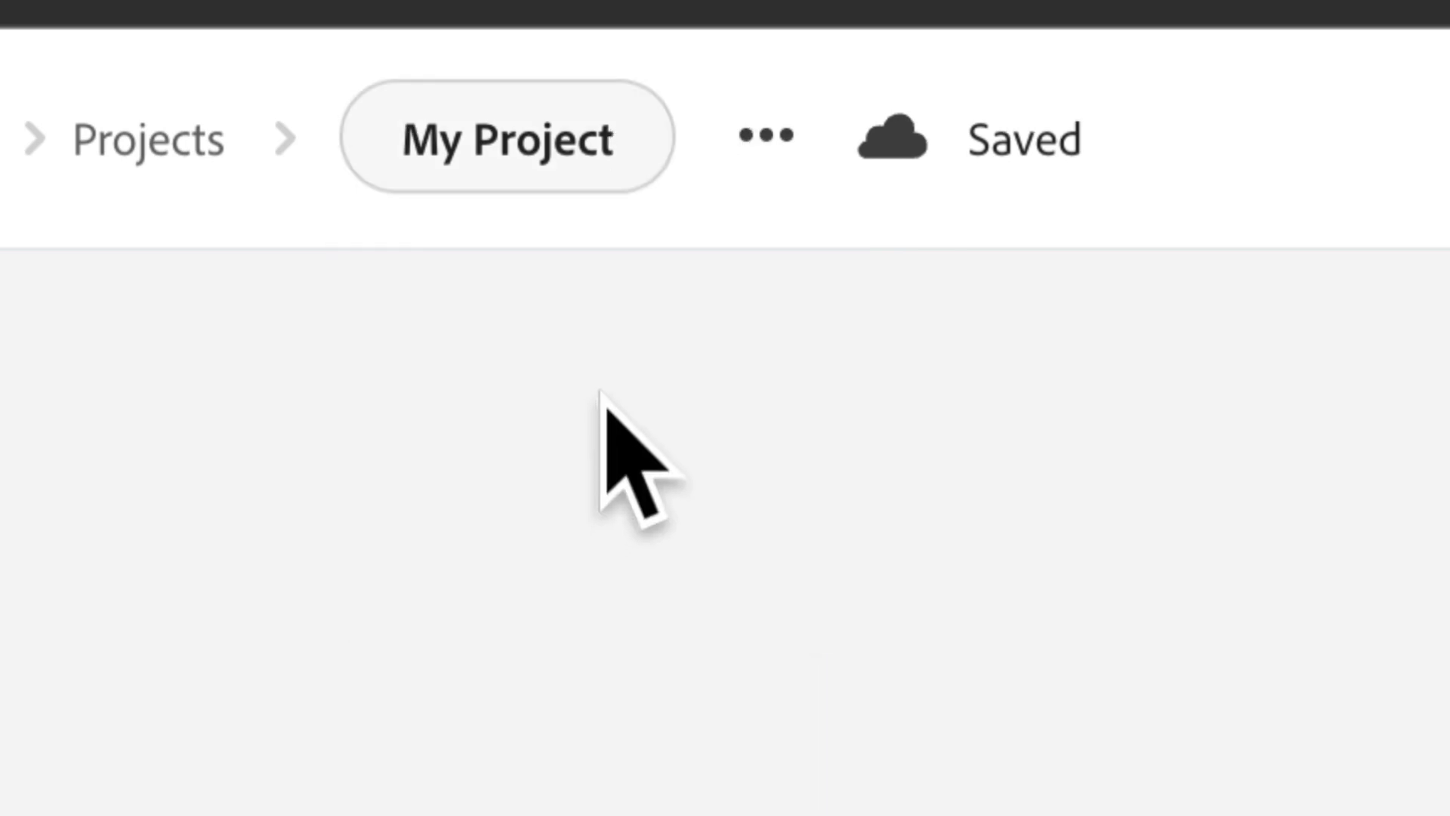
drag(613, 139, 285, 146)
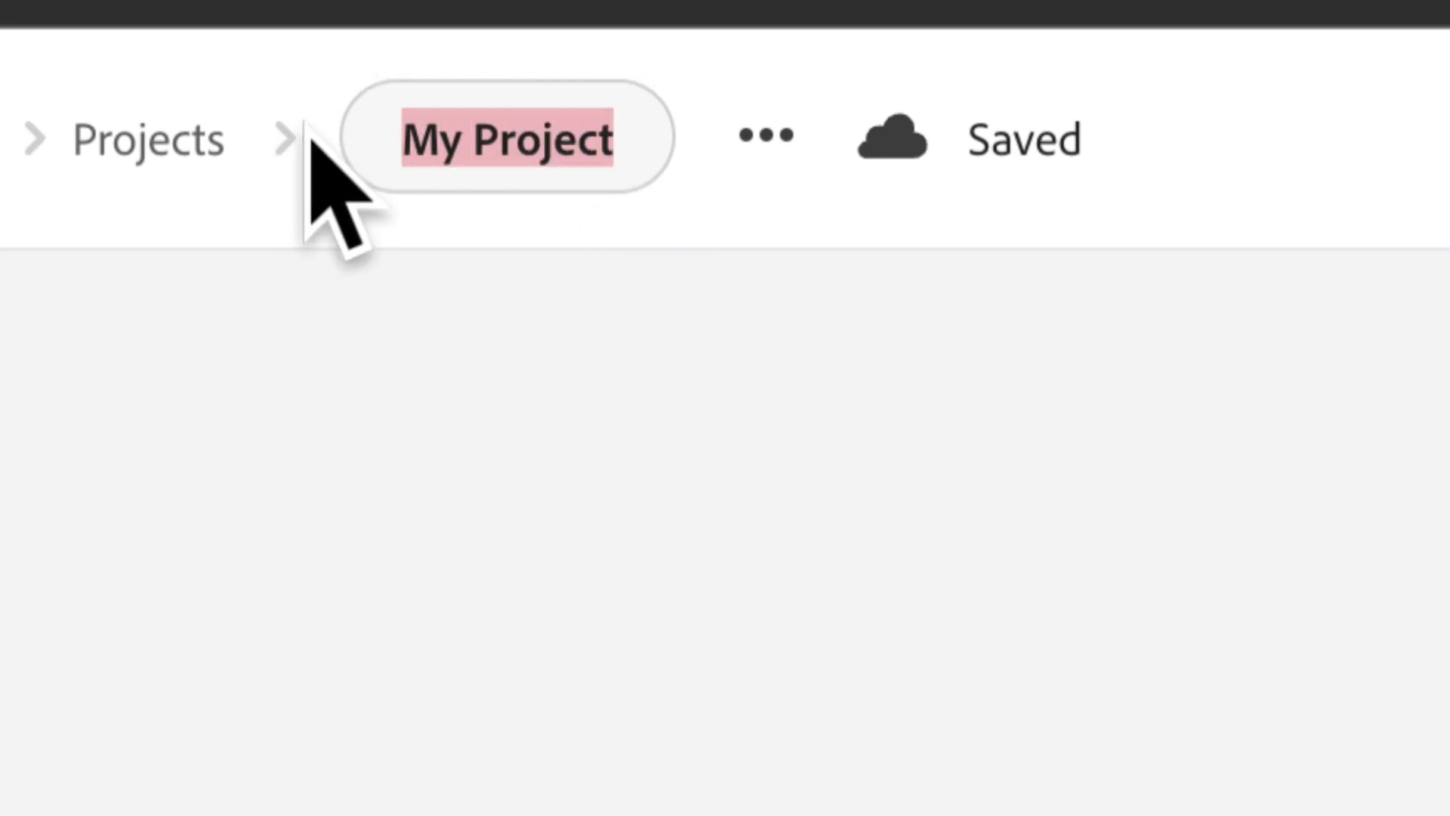
text(You)
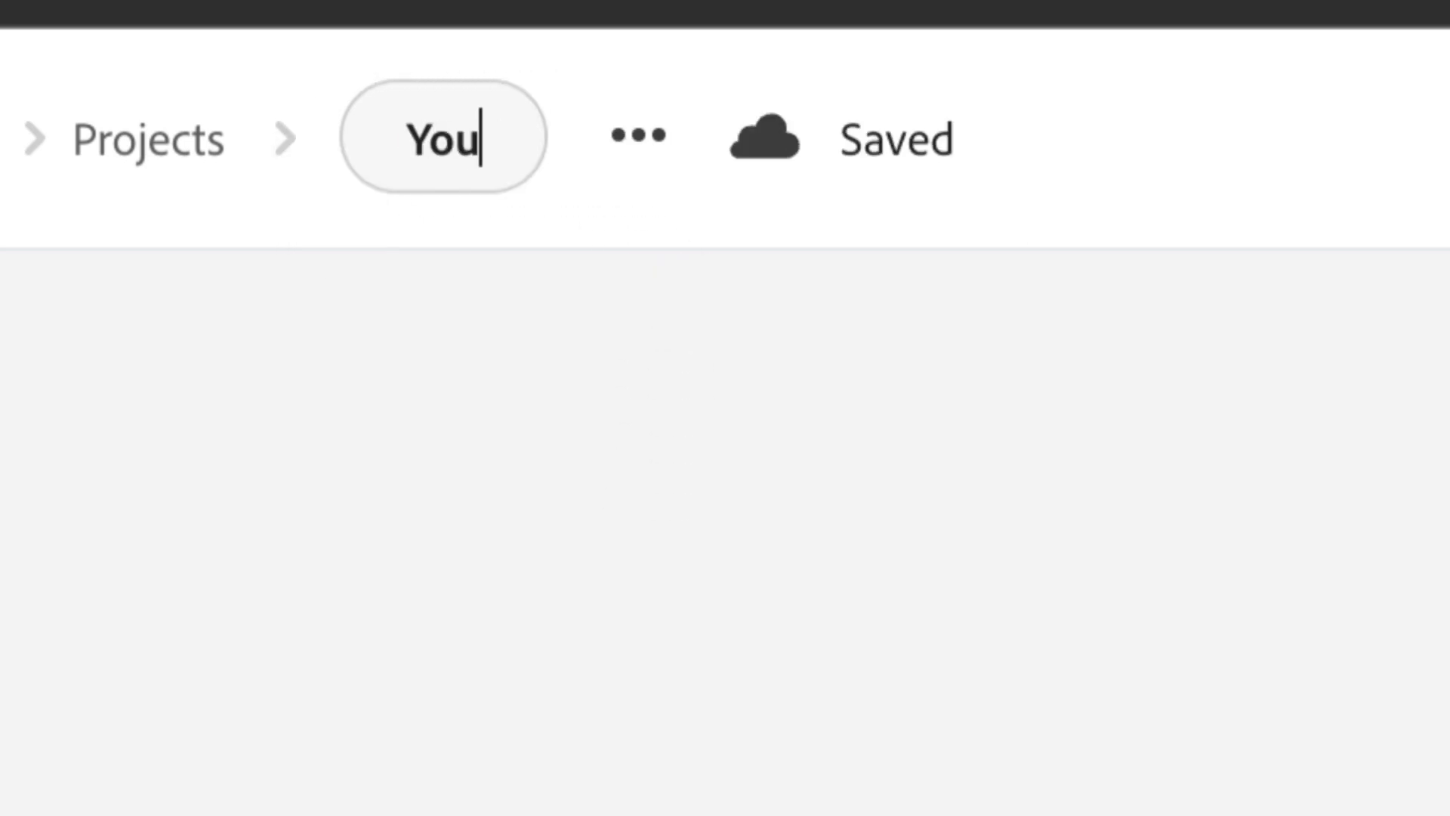
text(r Name)
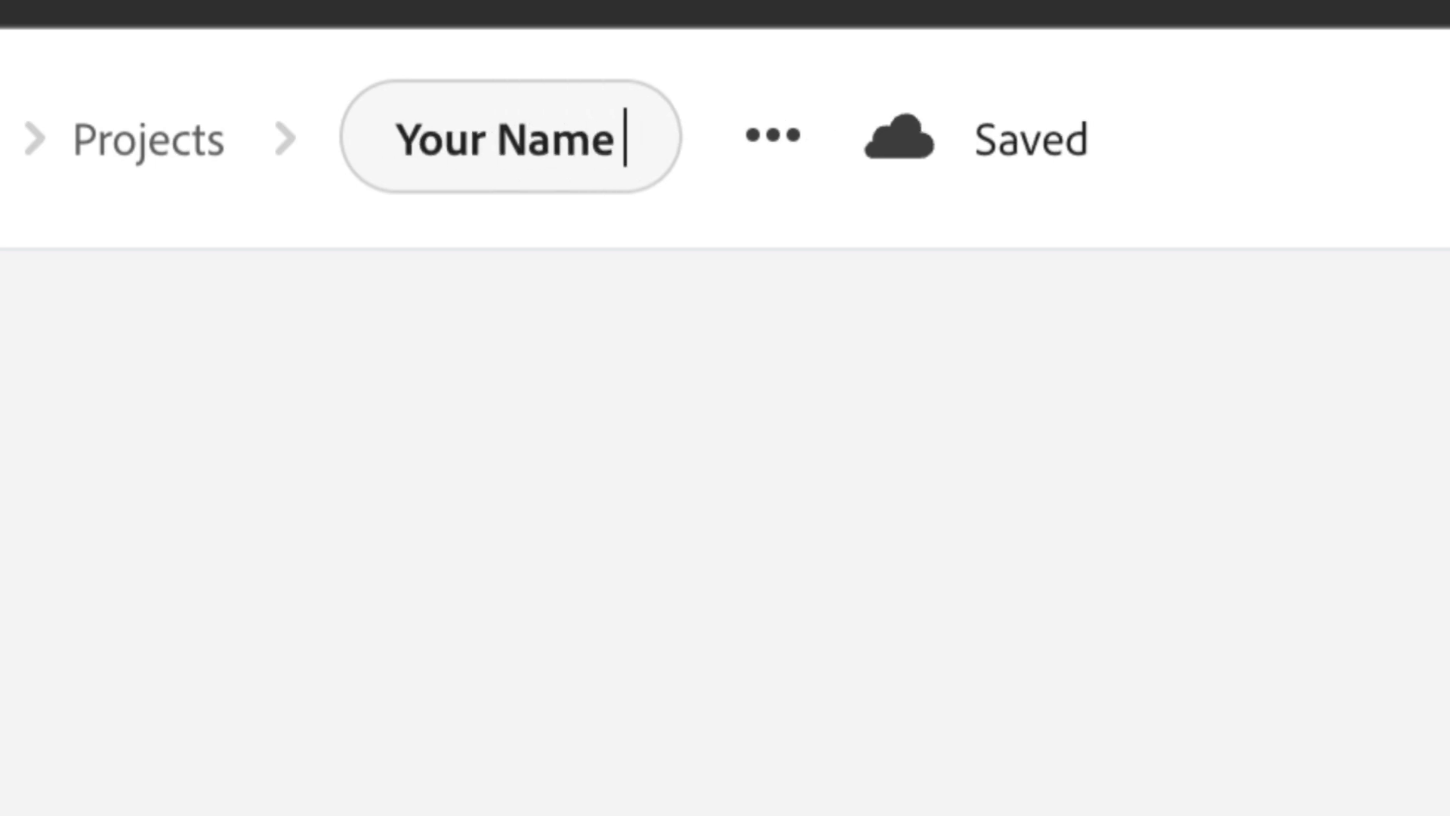
text( Post)
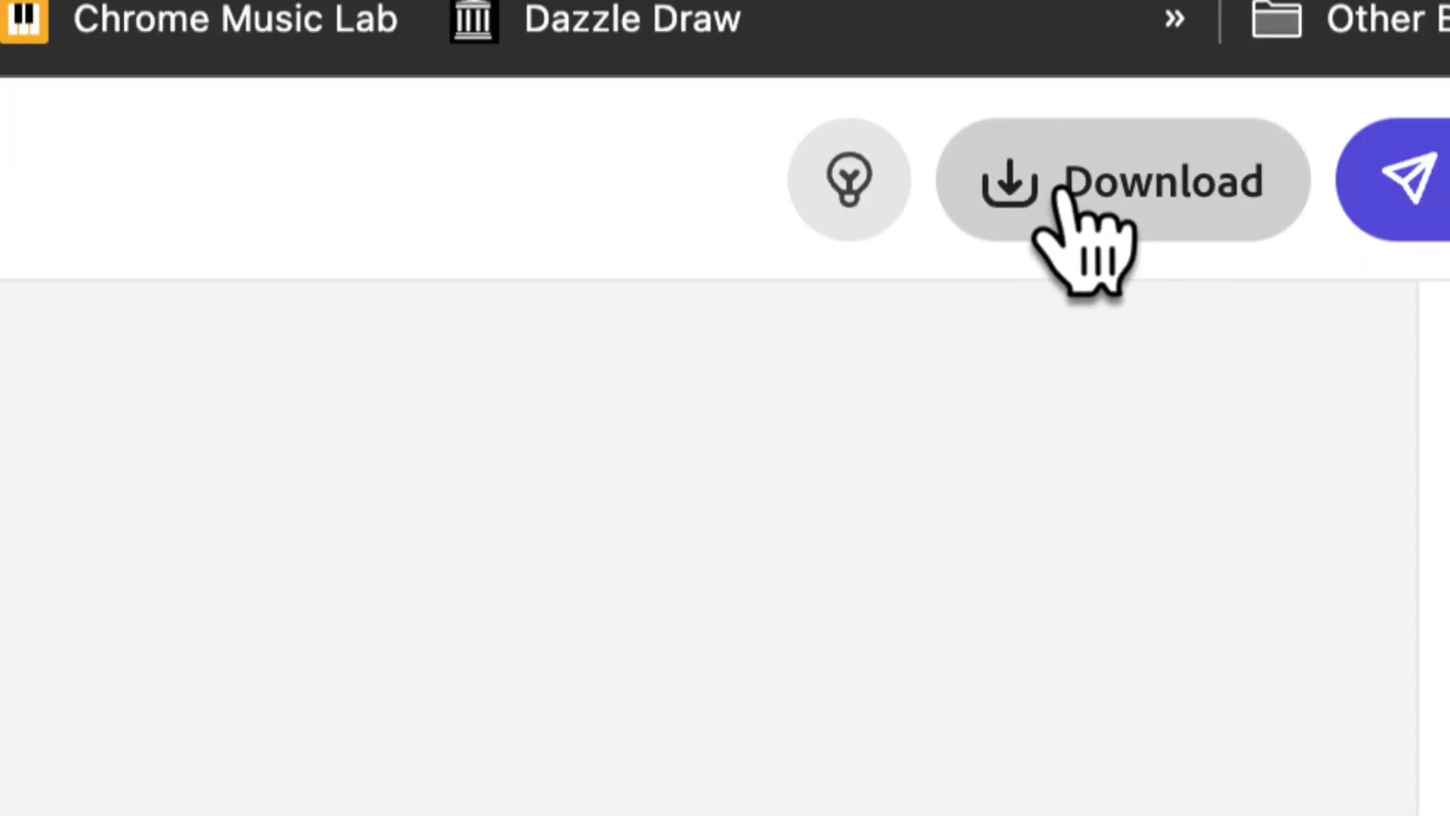
- Download the poster with PDF as the file type
click(1064, 195)
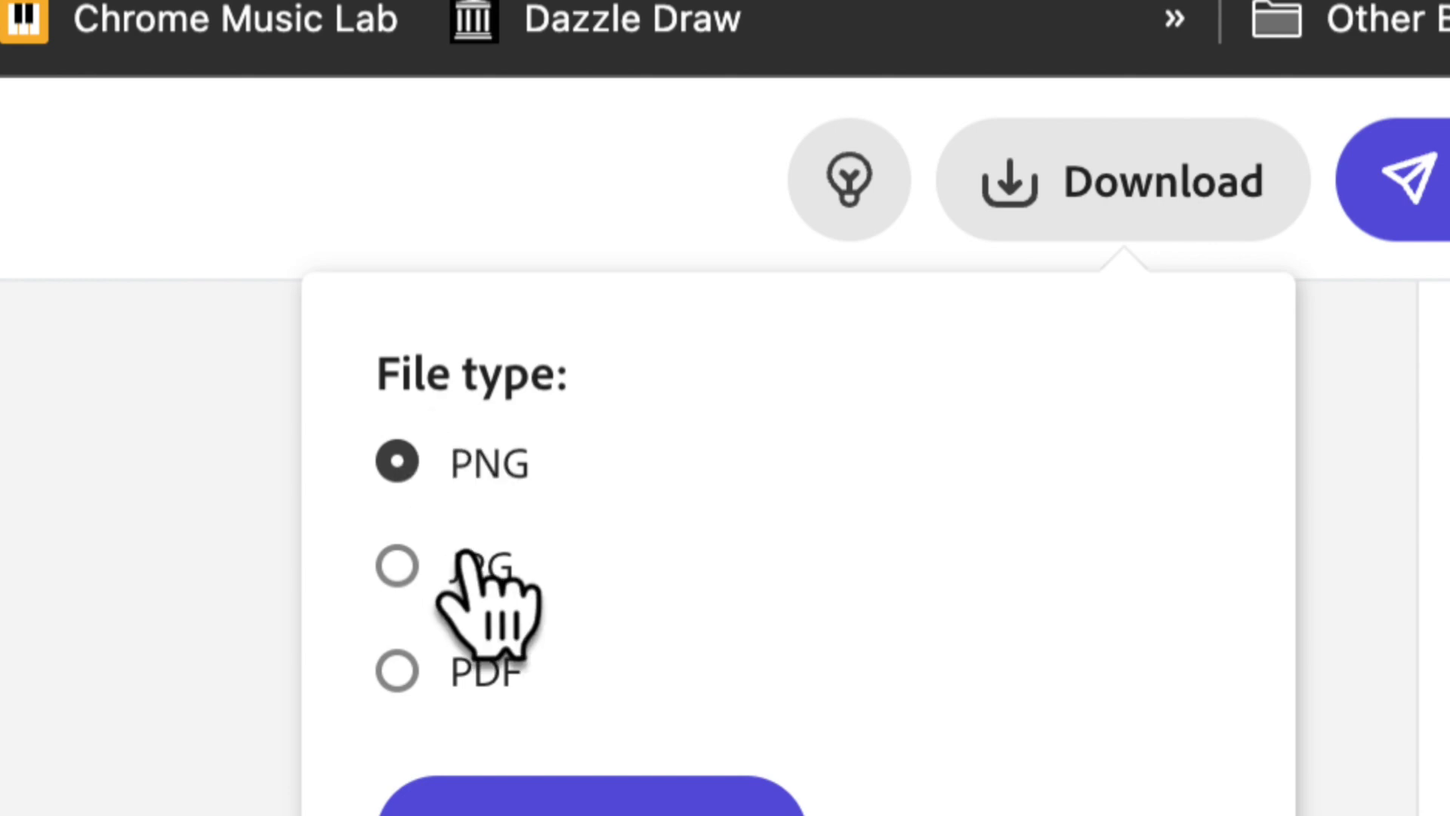
click(404, 674)
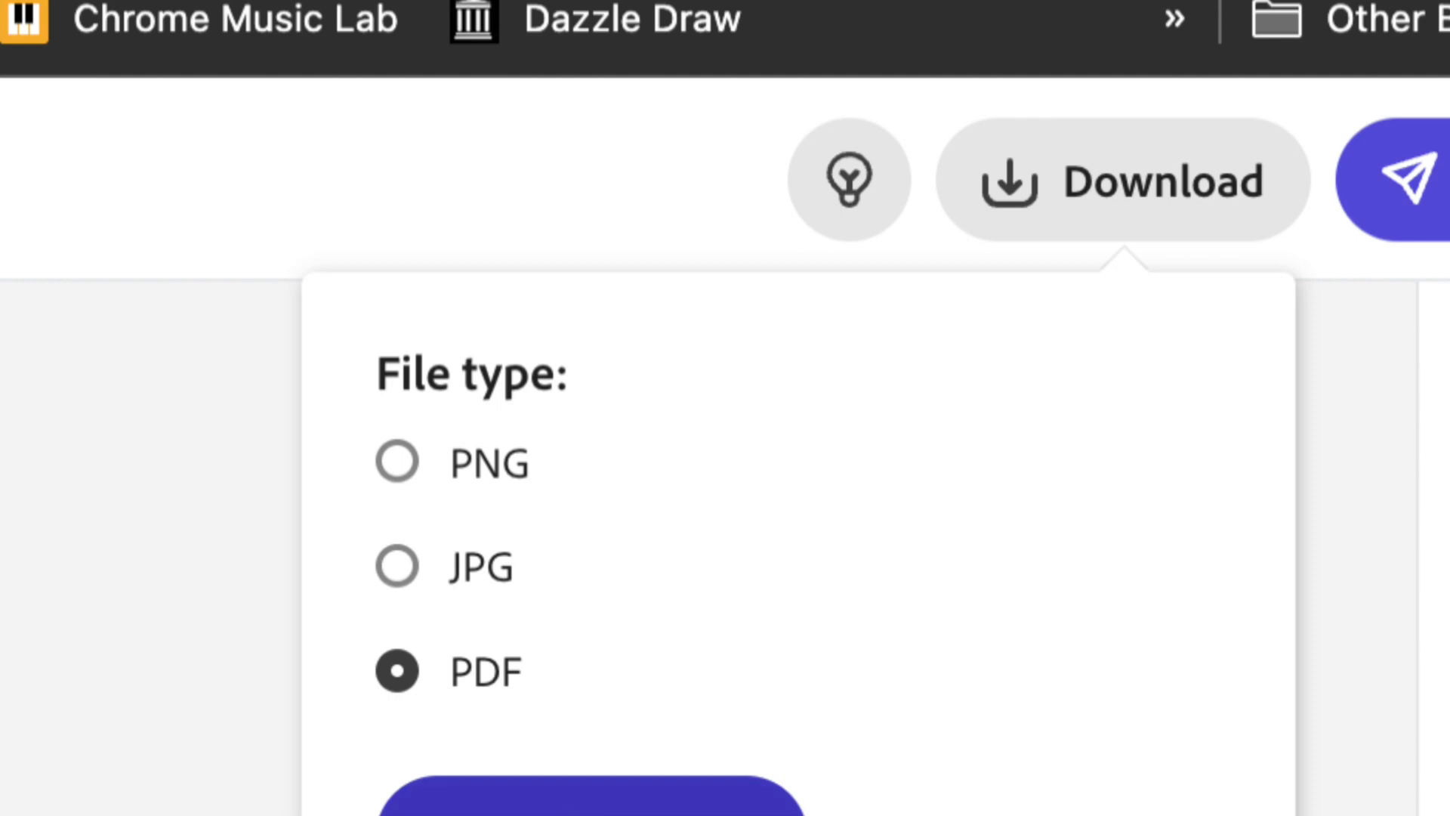
click(592, 805)
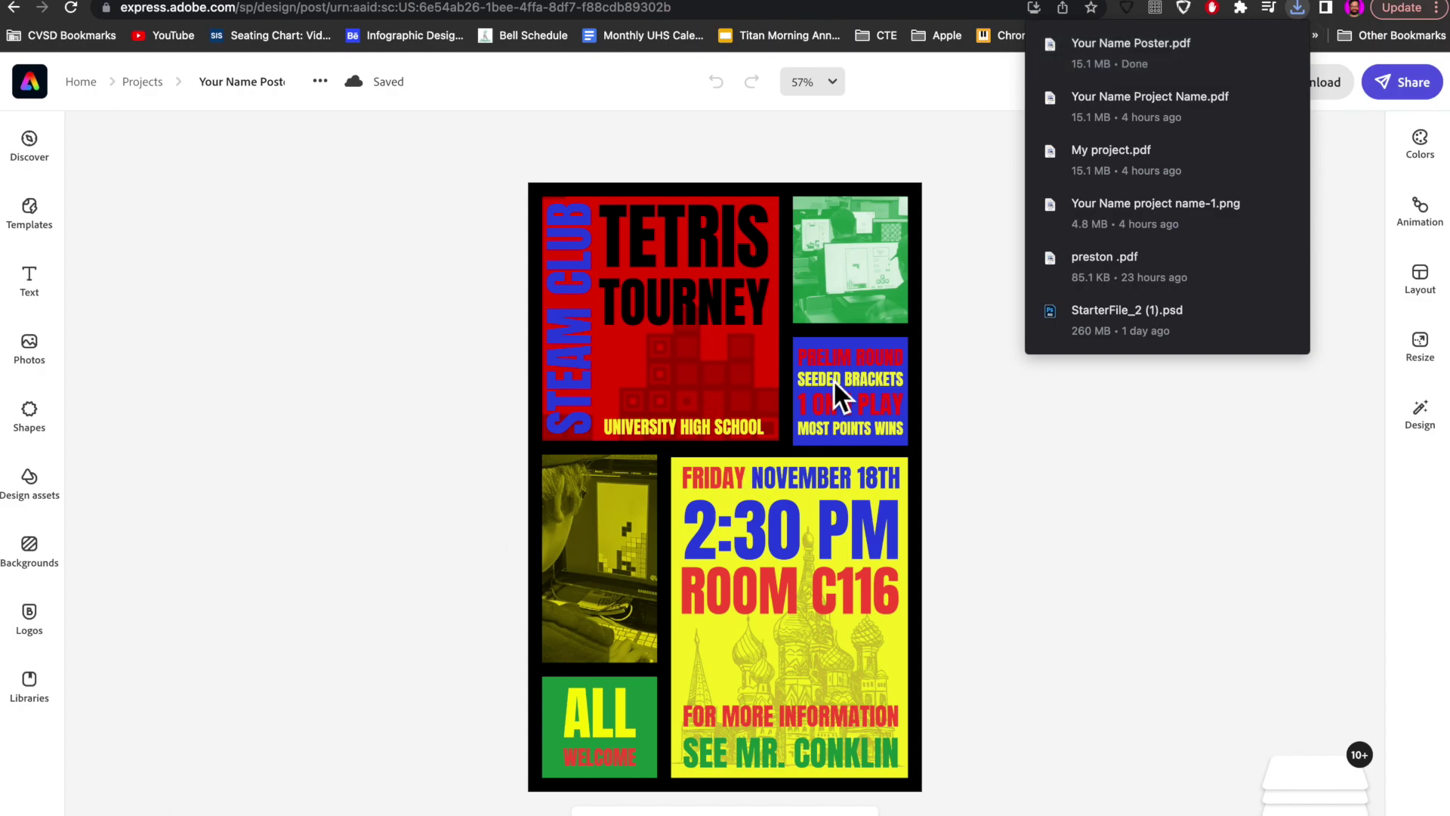
- Reveal the downloaded Your Name Poster.pdf in Finder's Downloads folder
right_click(1135, 78)
click(1194, 169)
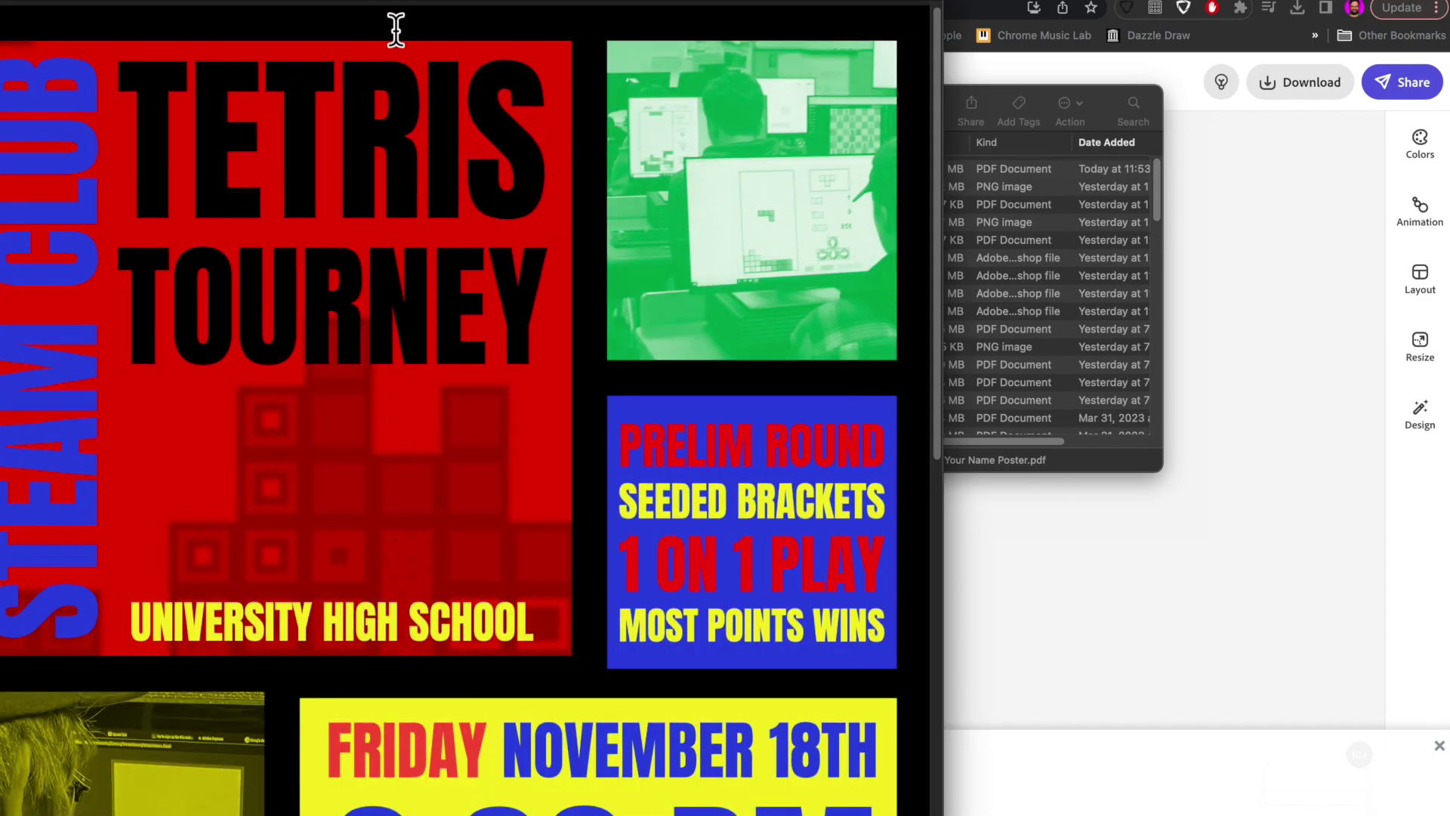
- Scroll through the poster PDF preview, then close it and the Downloads window
scroll(608, 281, down, 5)
scroll(603, 279, down, 5)
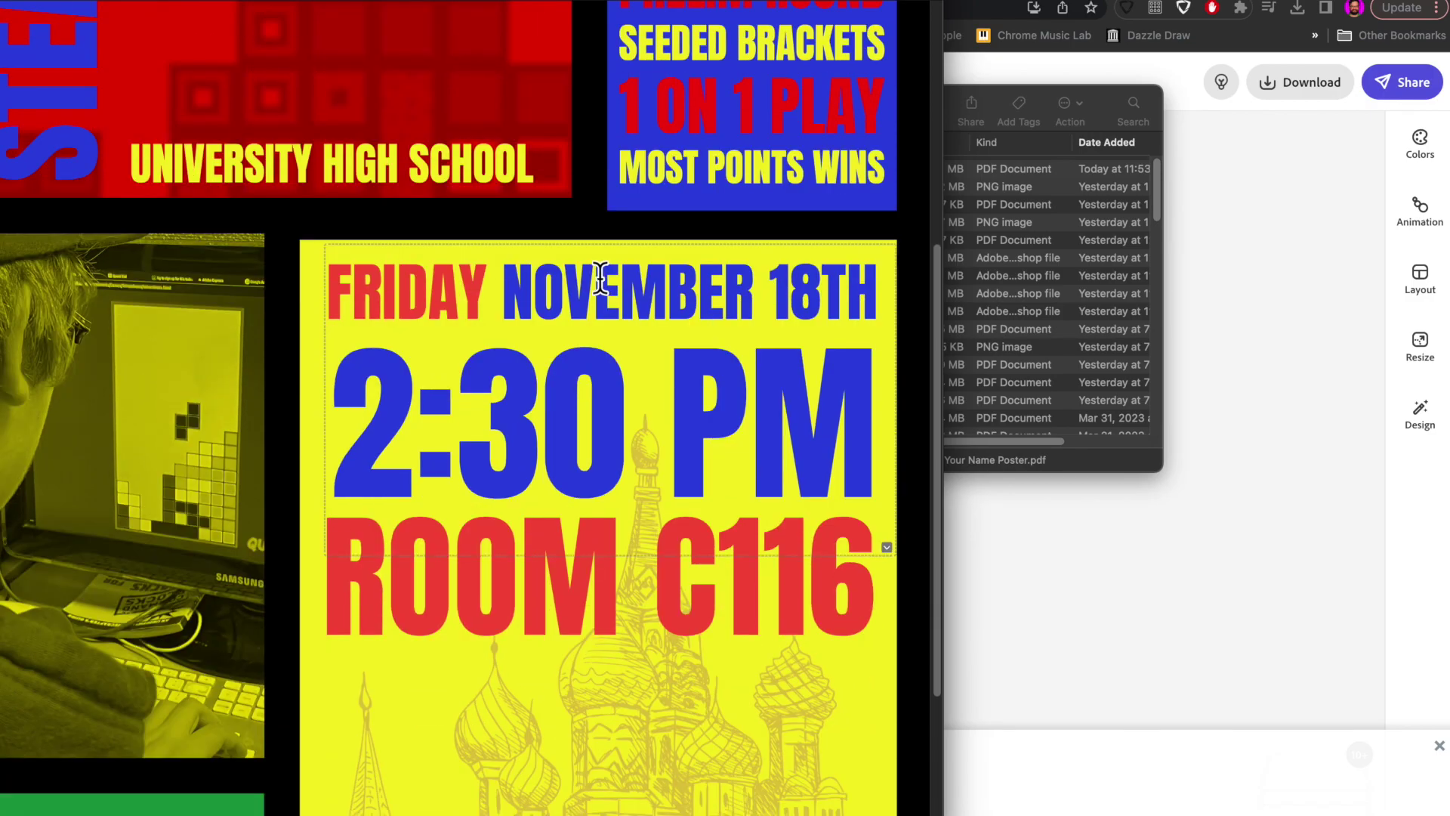
scroll(600, 277, down, 1)
scroll(600, 277, up, 10)
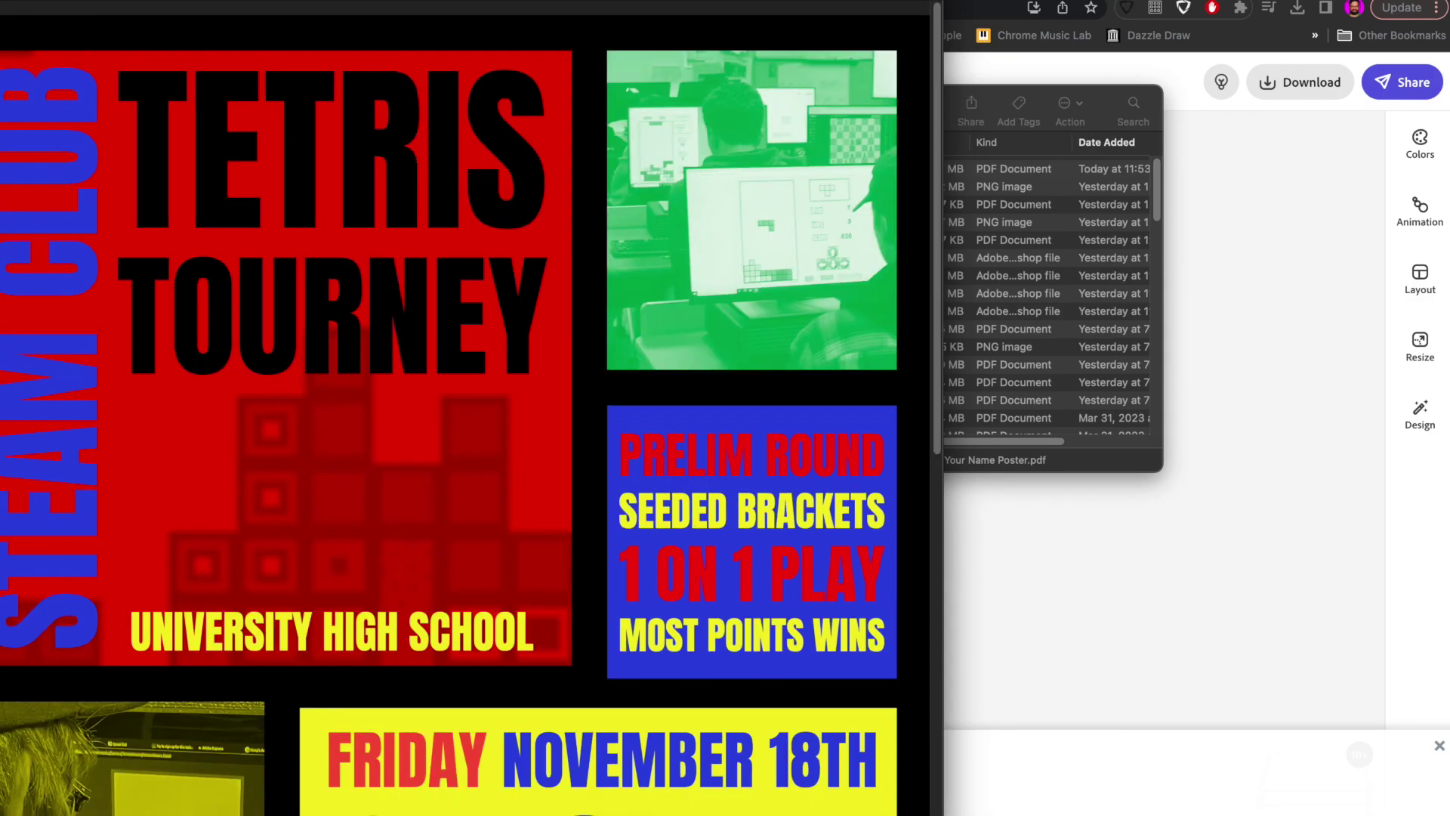
key(space)
key(super+w)
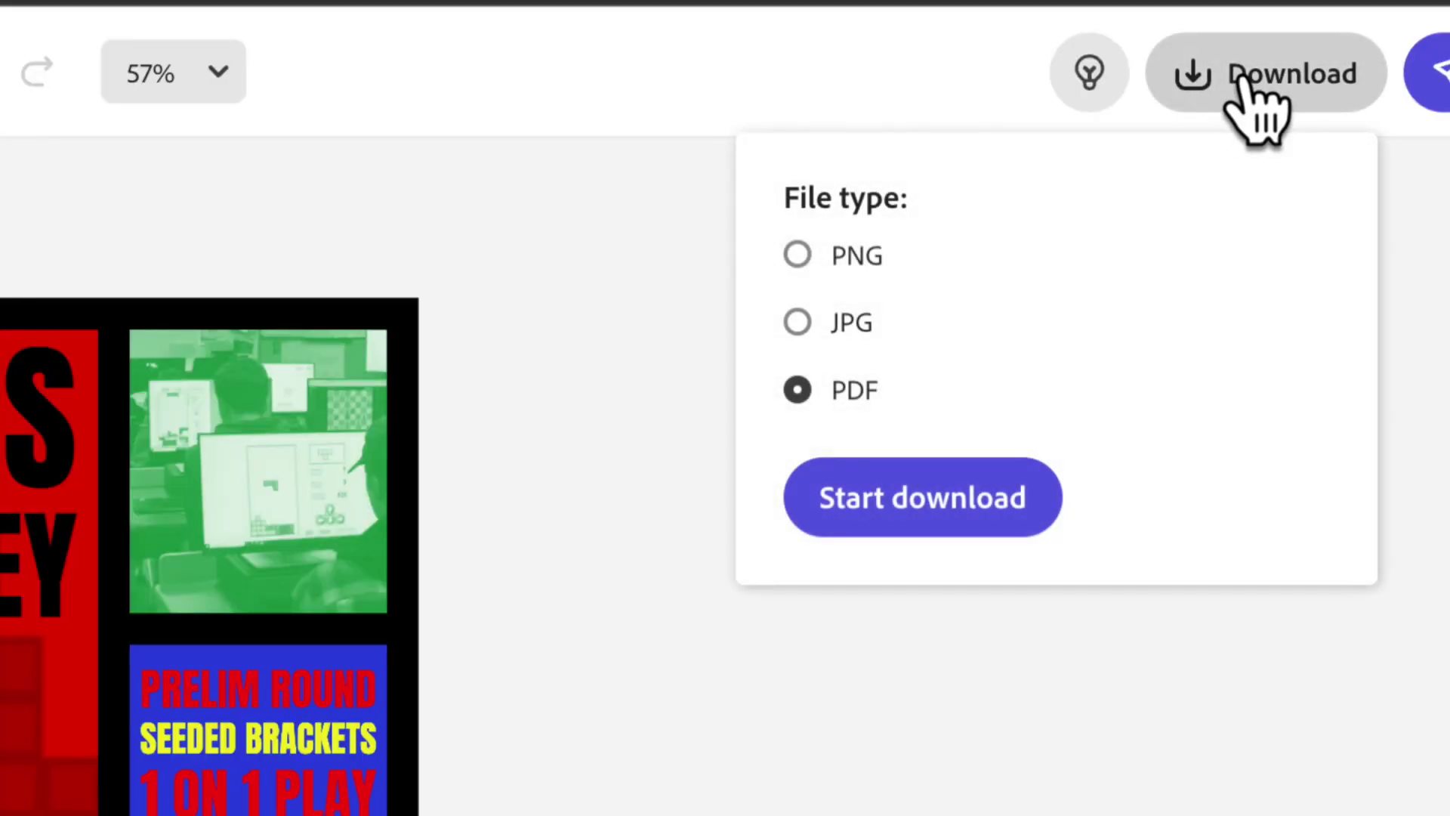
- Download the poster again with PNG as the file type
click(799, 255)
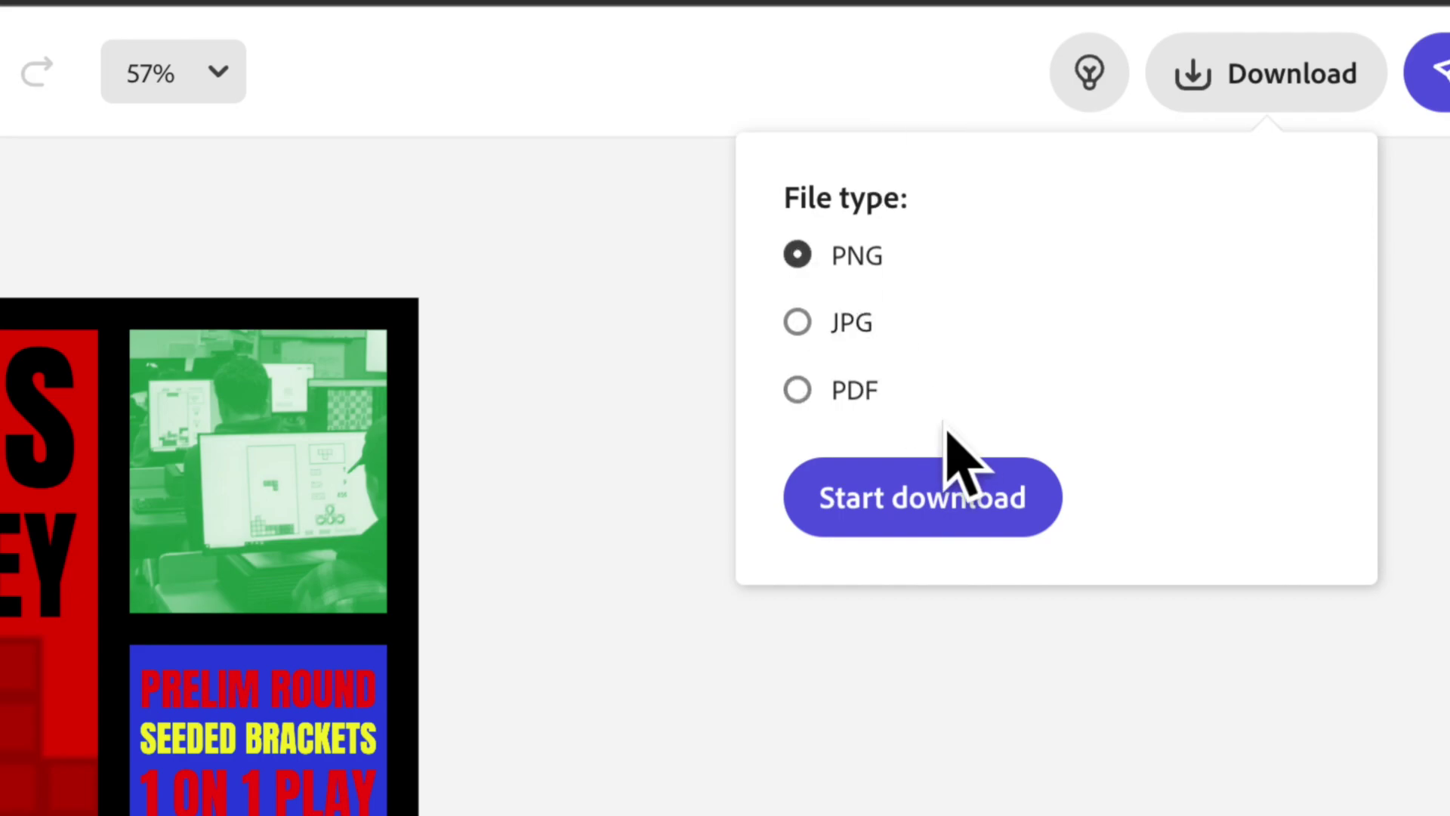
click(928, 499)
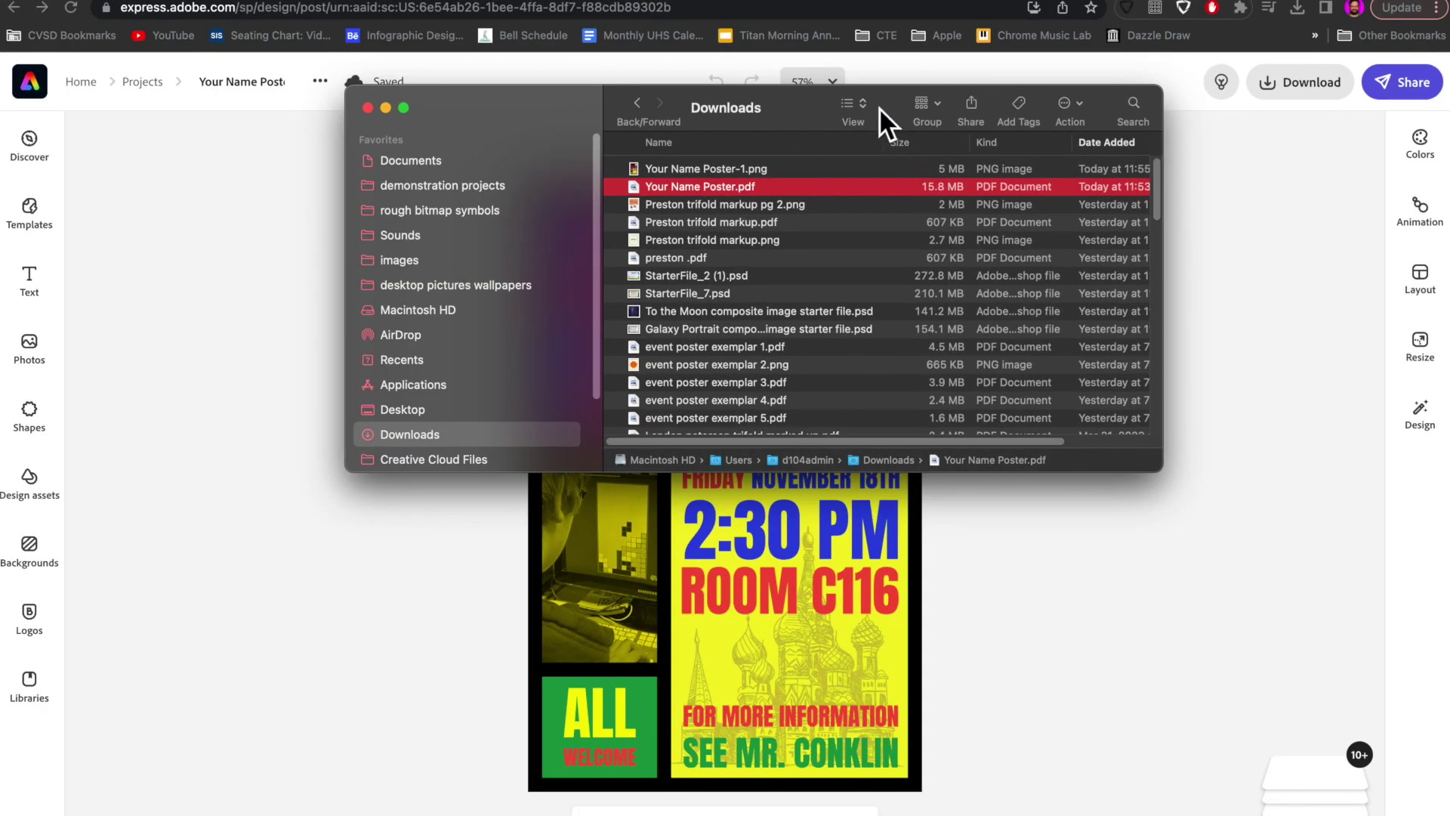
- Switch Downloads to icon view and select Your Name Poster-1.png for Quick Look
click(810, 100)
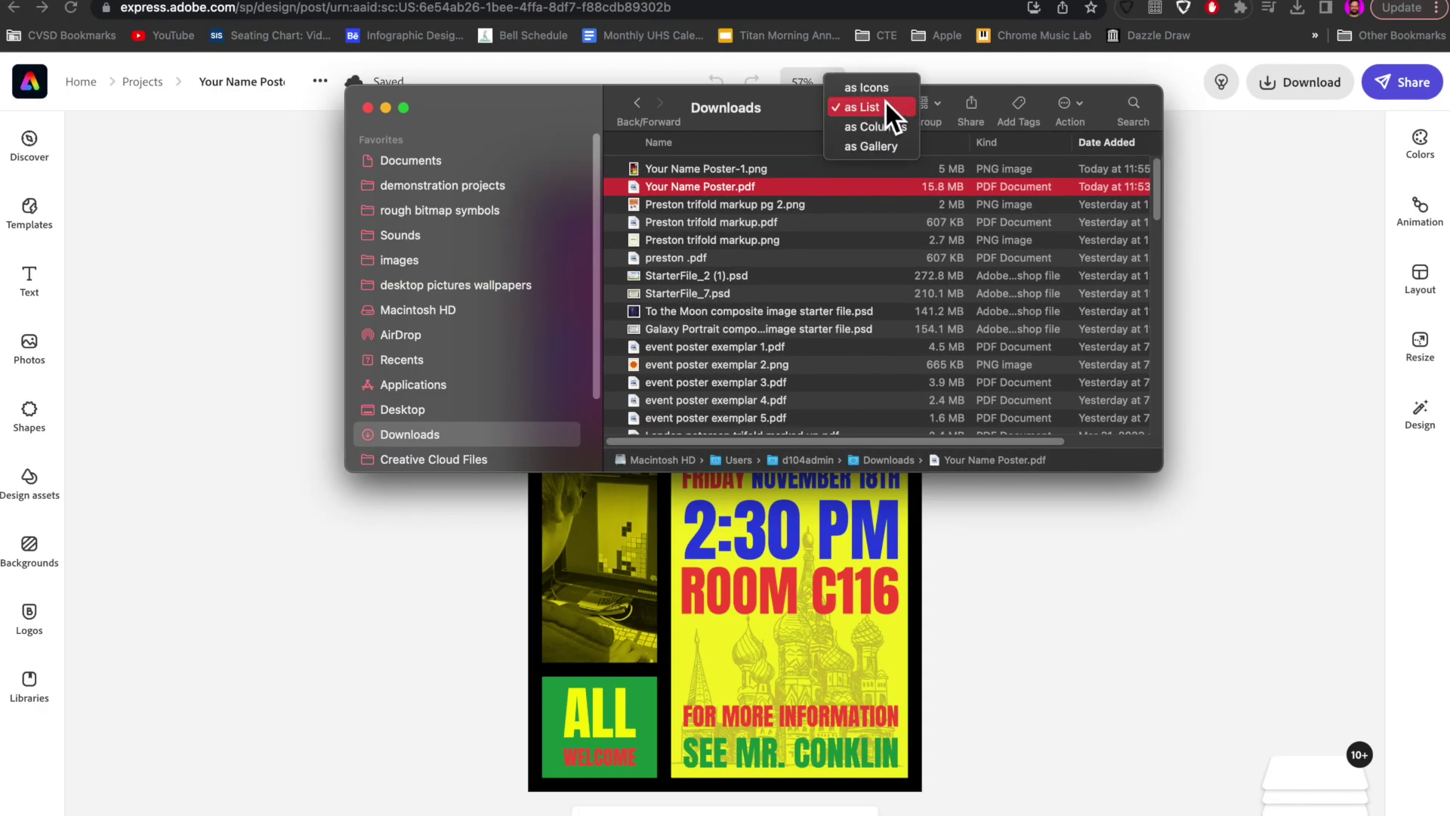
click(877, 89)
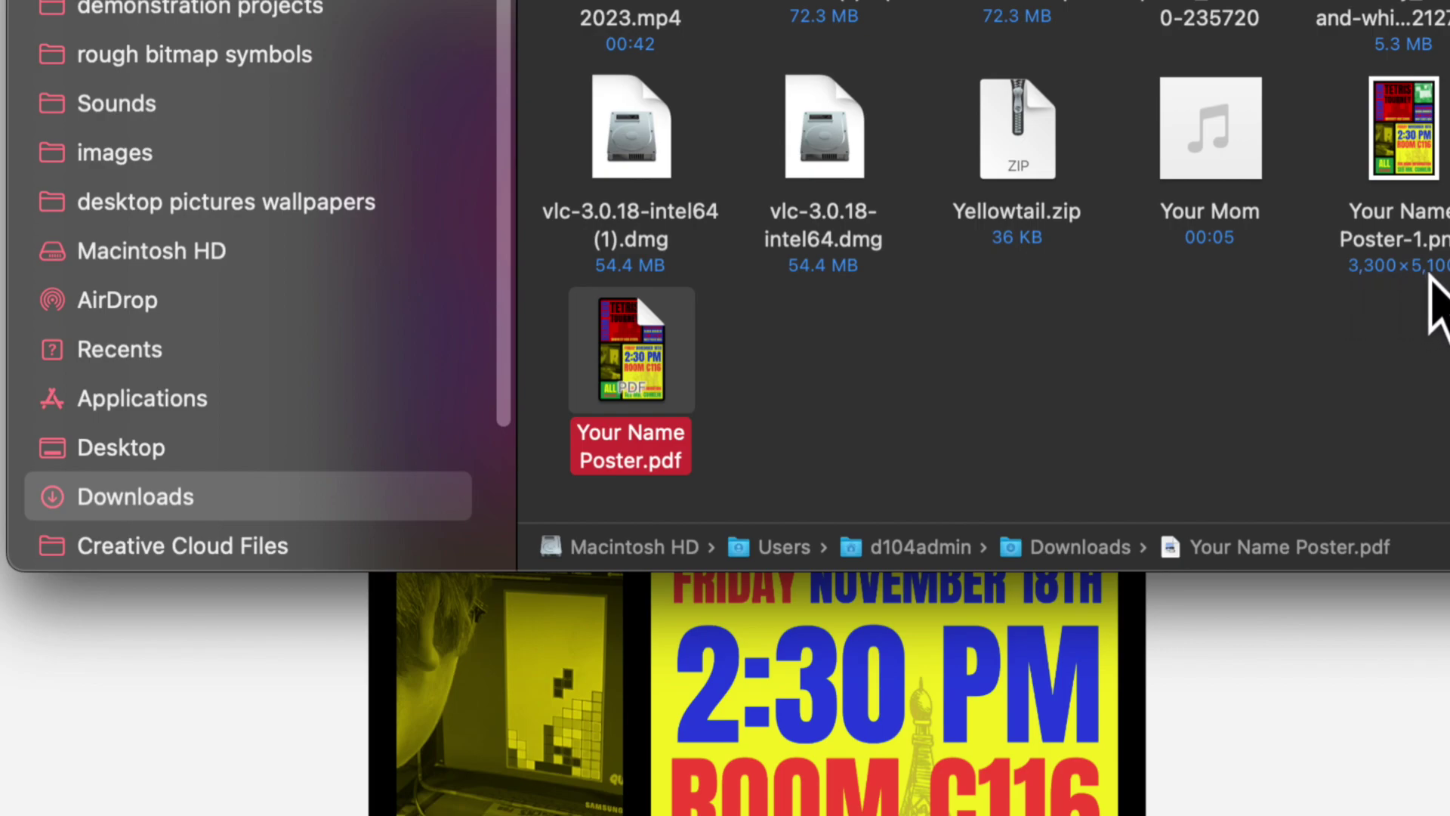
click(1401, 167)
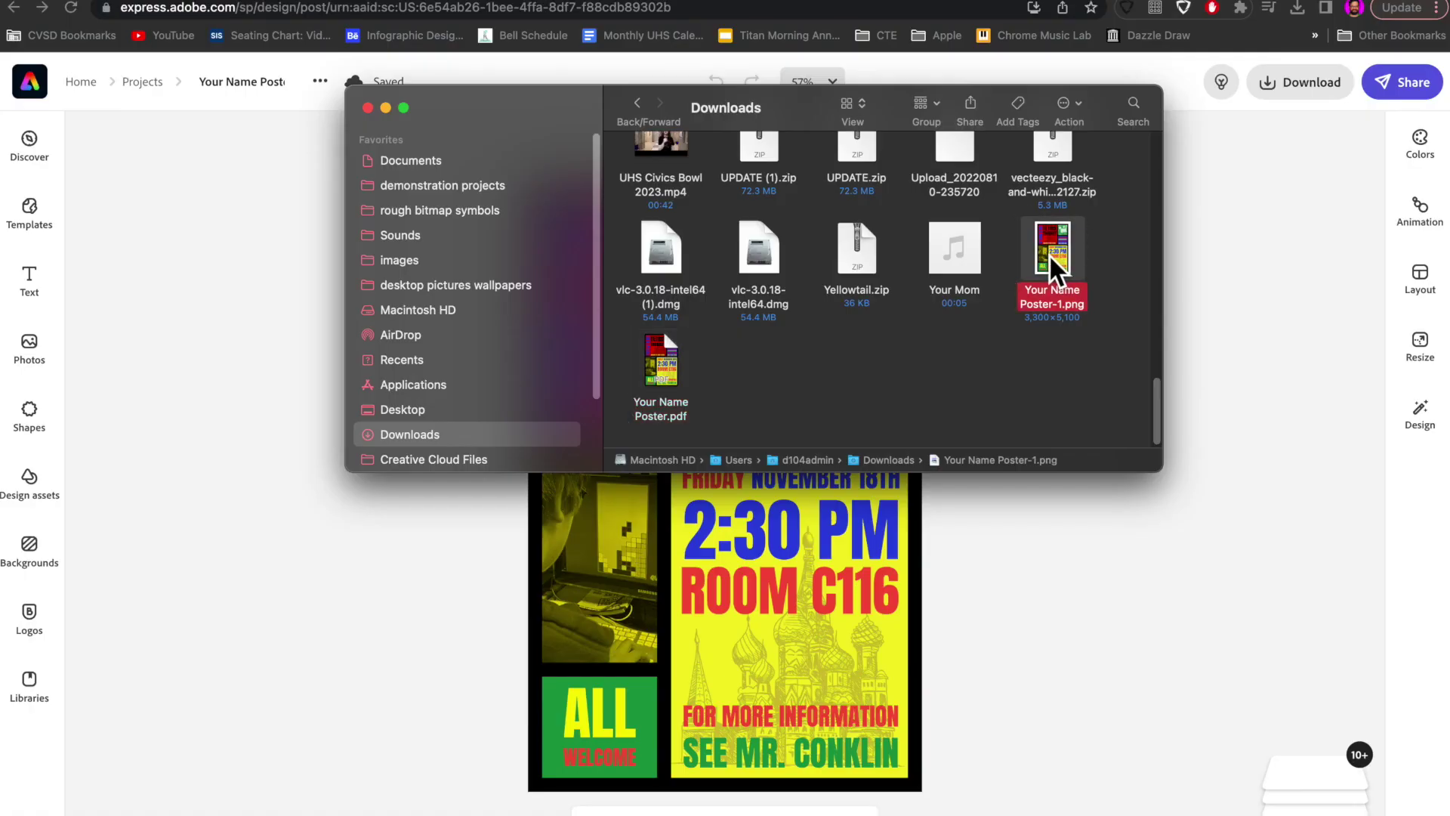
drag(1053, 269, 1055, 270)
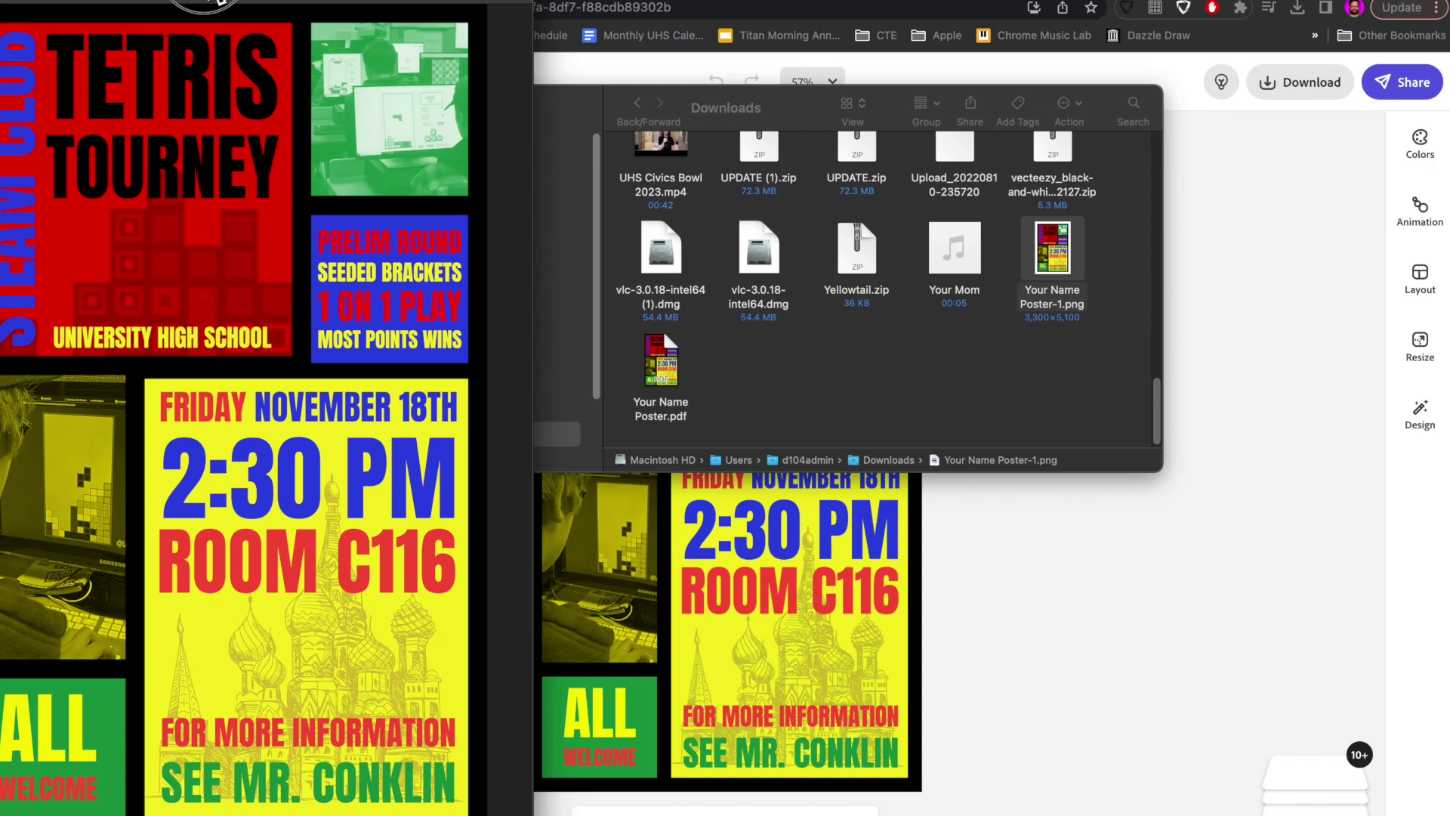
- Centre the PNG poster preview, then close it and the Downloads window
drag(215, 4, 652, 11)
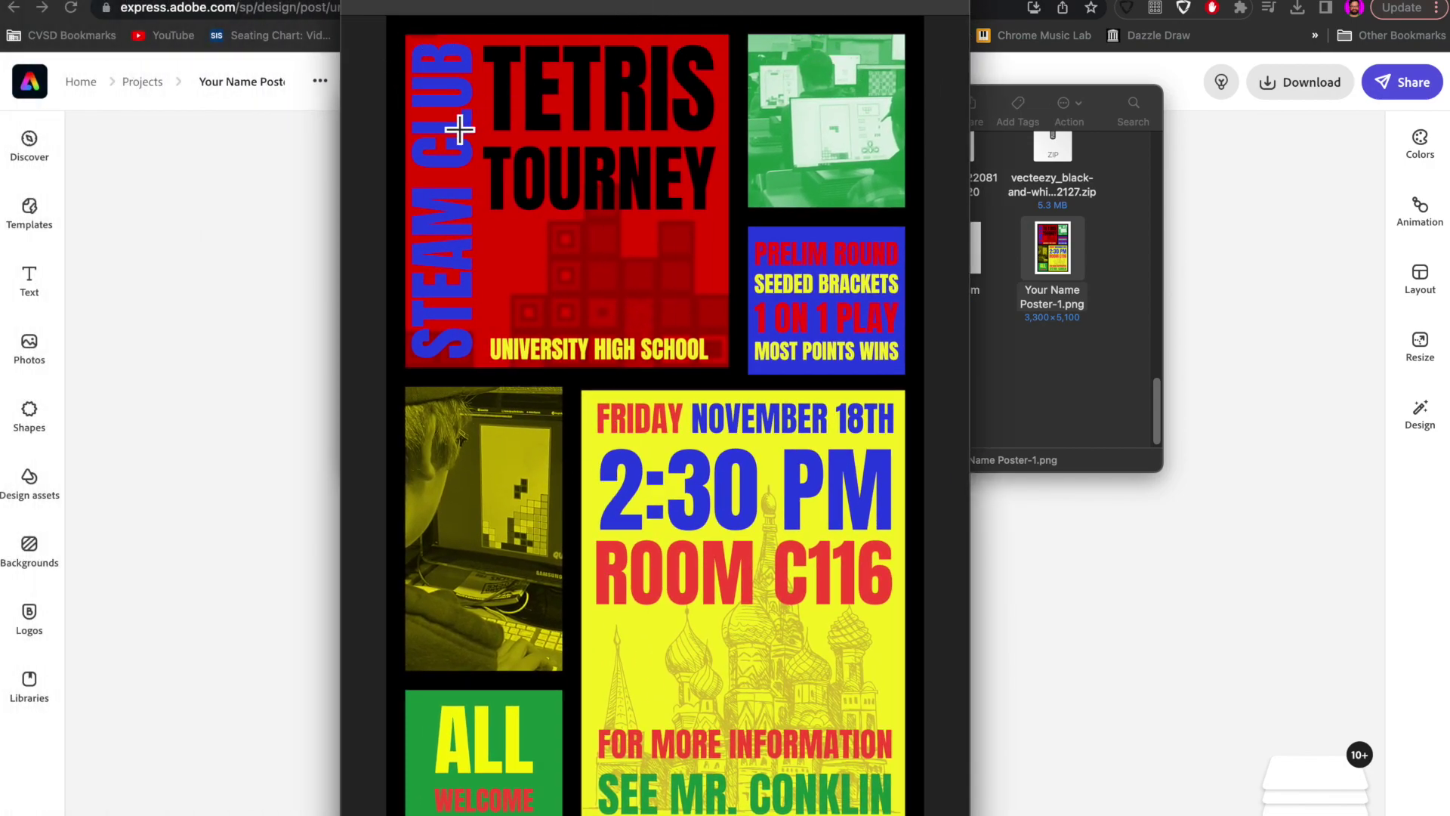
click(368, 4)
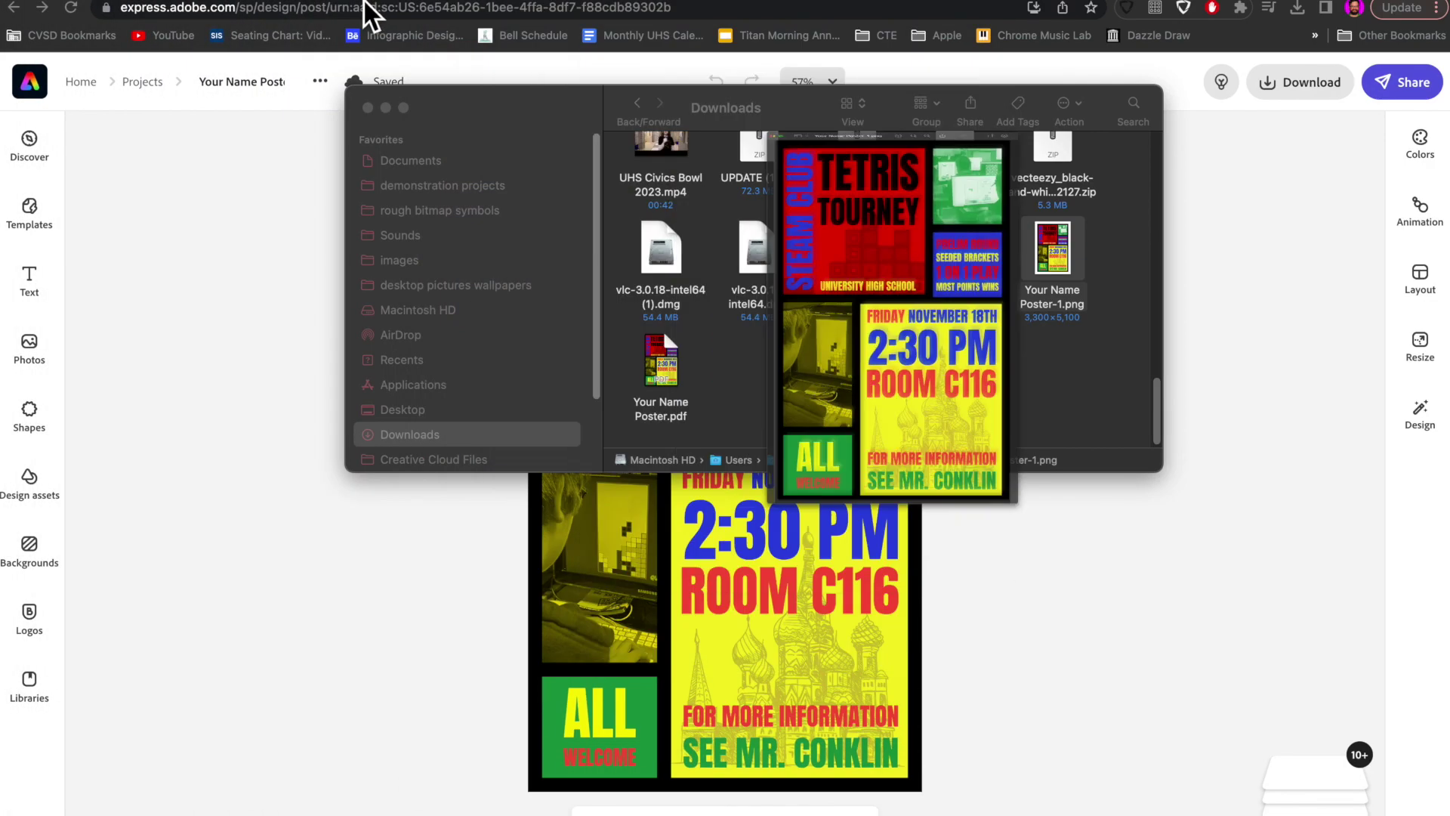
click(369, 109)
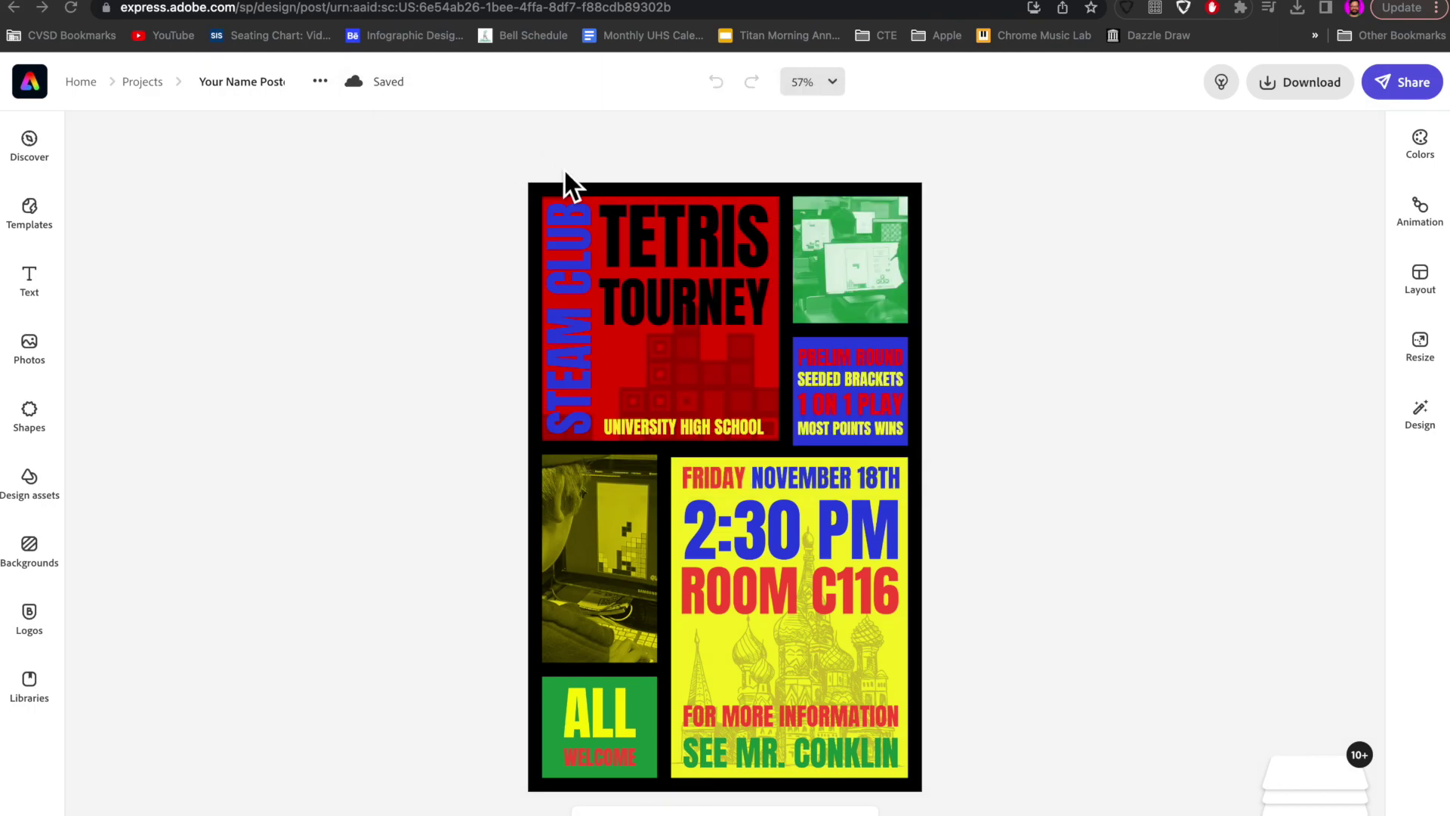